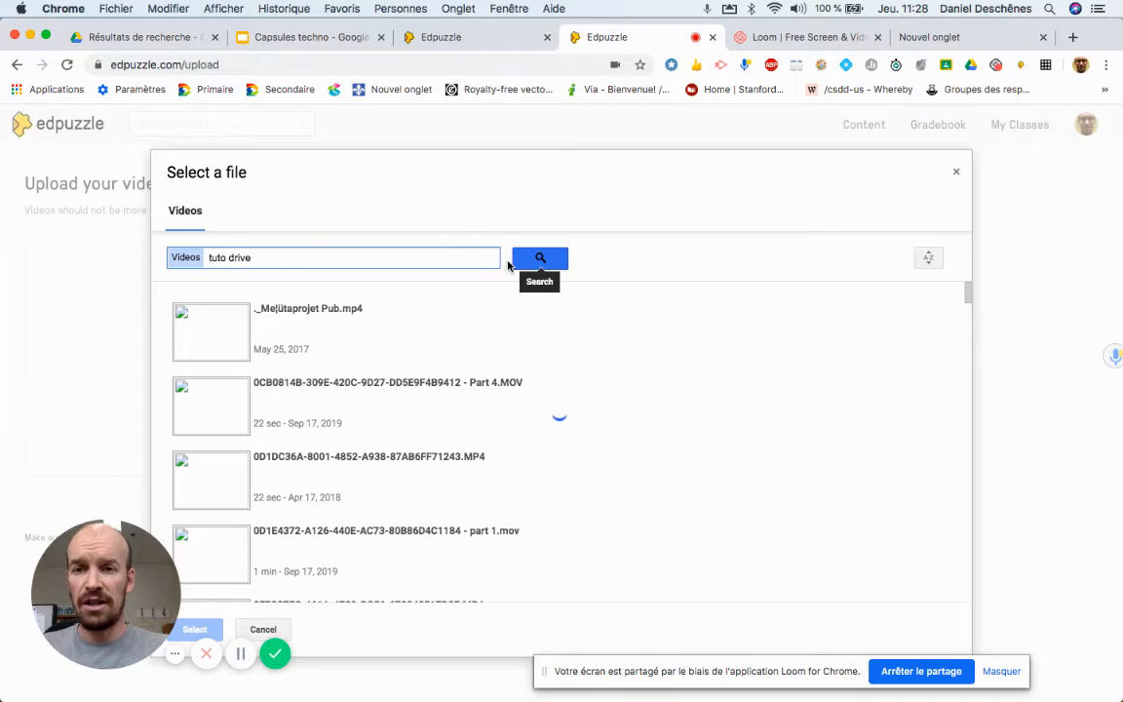
Choose Tuto Drive.mov from the Drive search results and upload it to My Content.
click(291, 322)
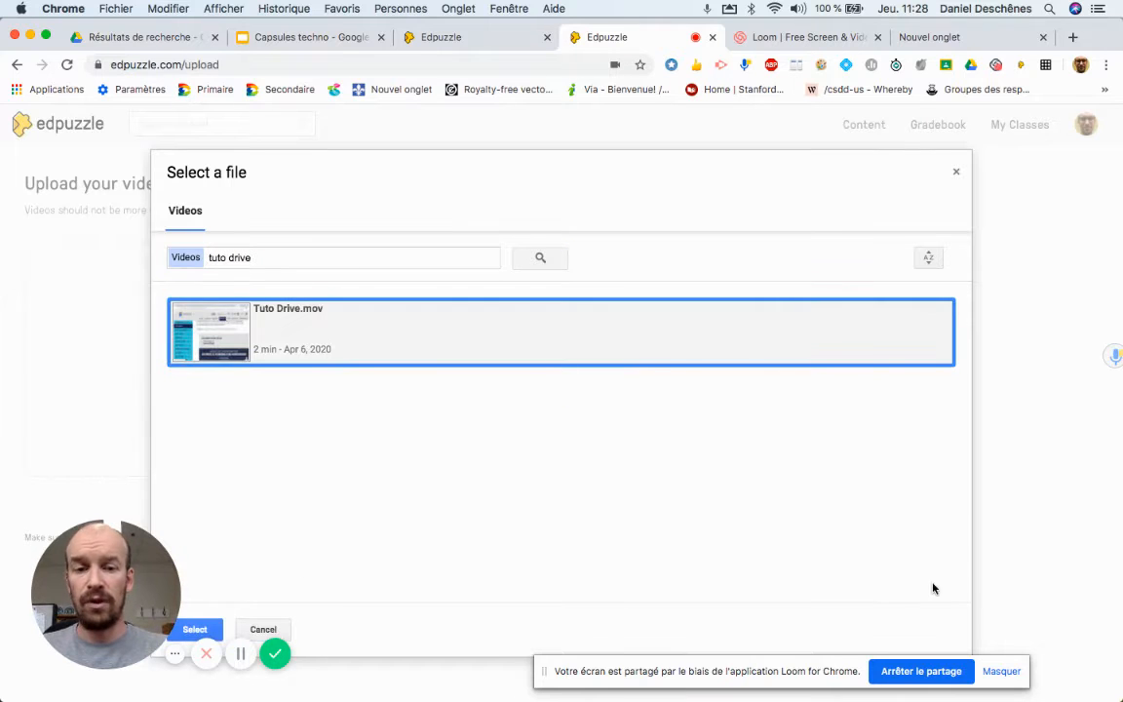
drag(740, 673, 566, 82)
click(349, 313)
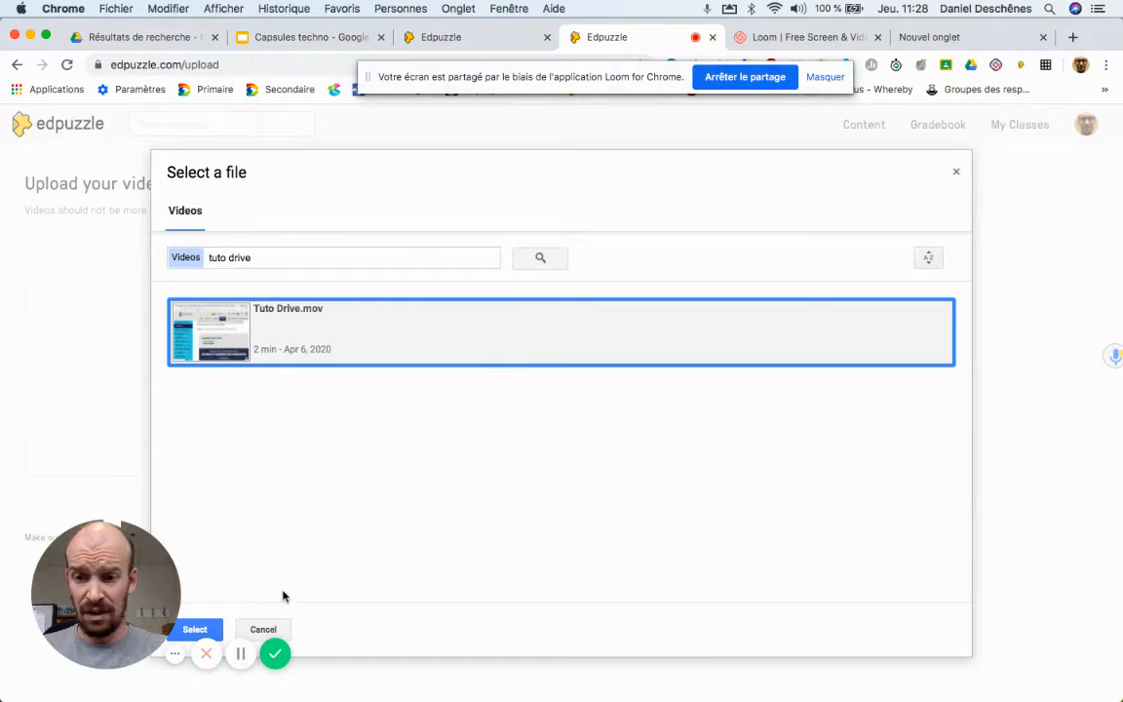
click(202, 630)
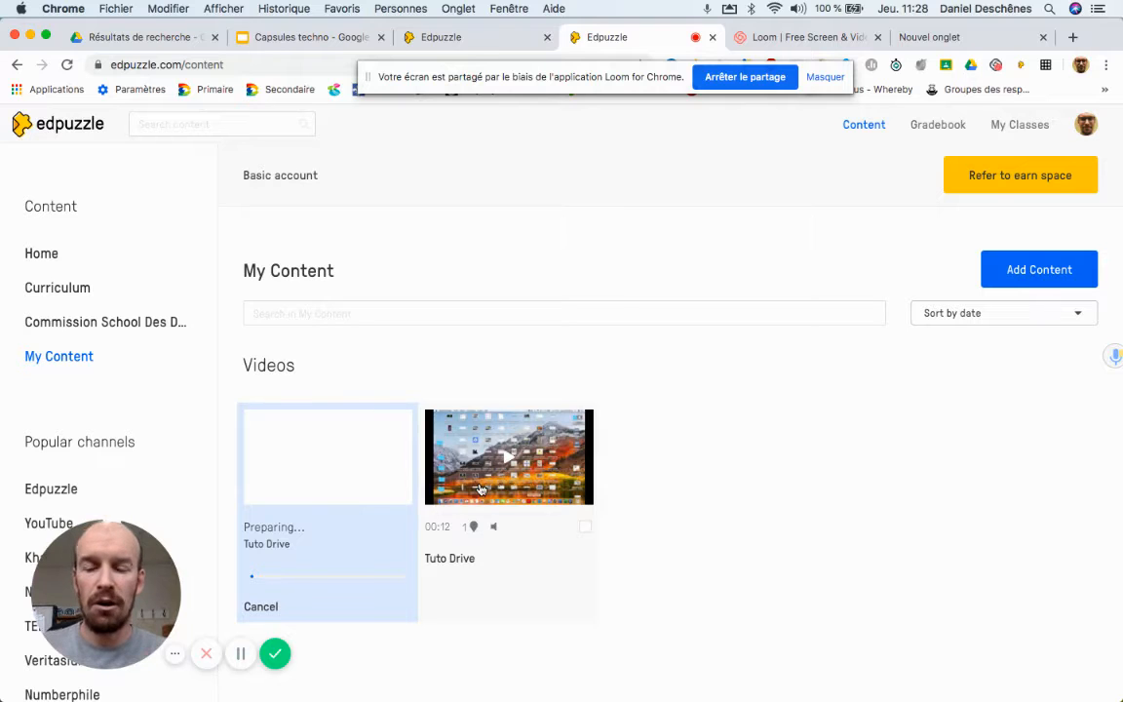
Open the existing 12-second Tuto Drive video from My Content and enter its editing page.
click(553, 470)
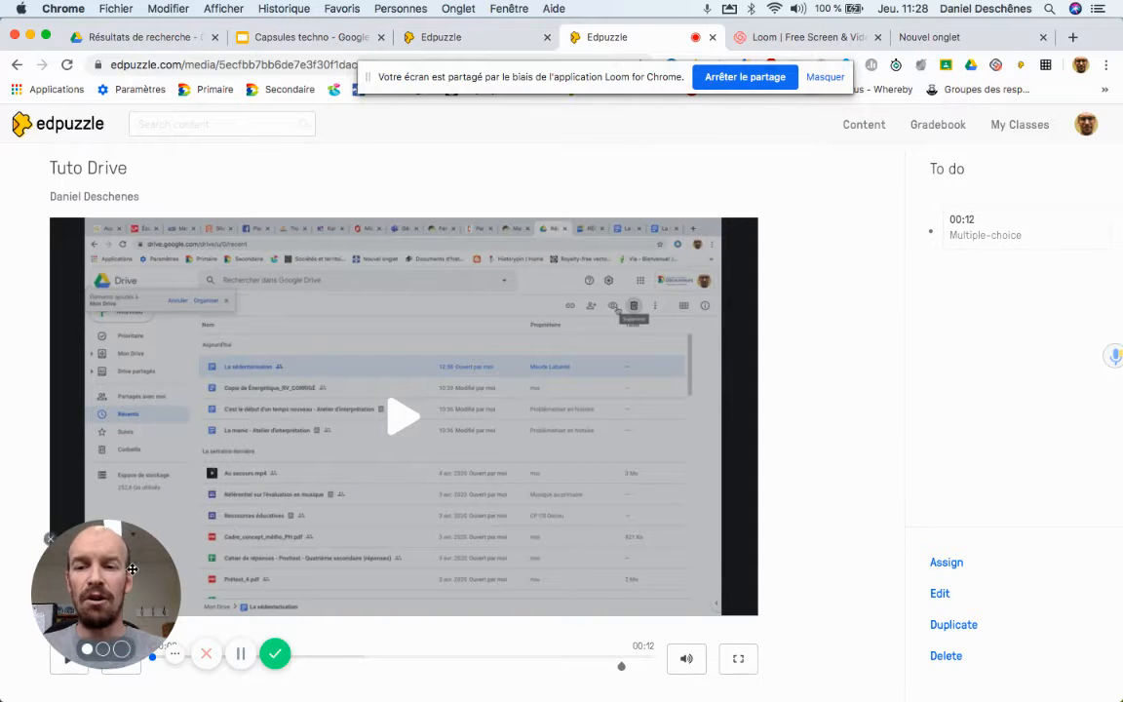
drag(131, 569, 1004, 429)
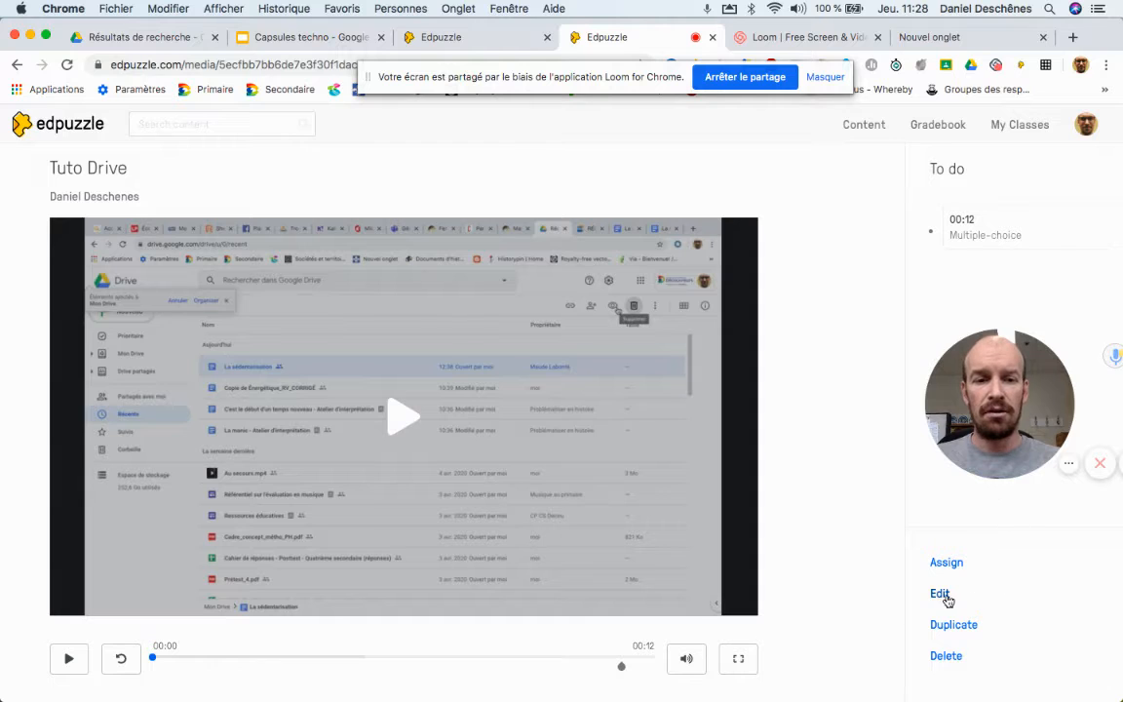
click(941, 594)
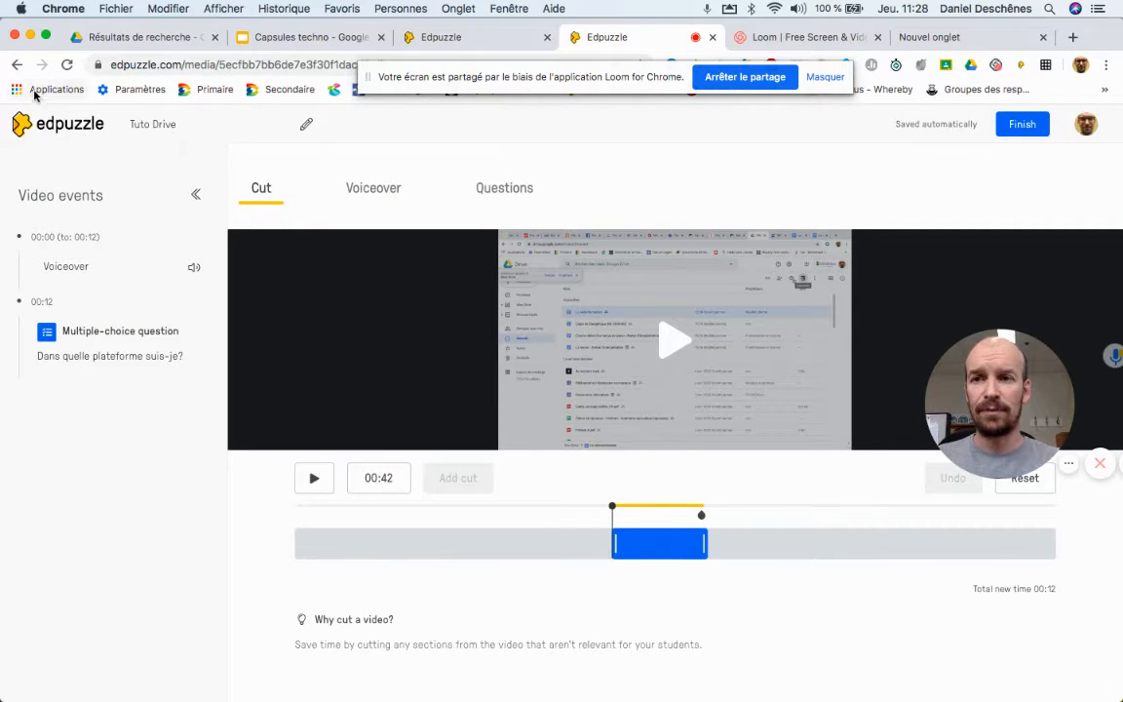
click(15, 66)
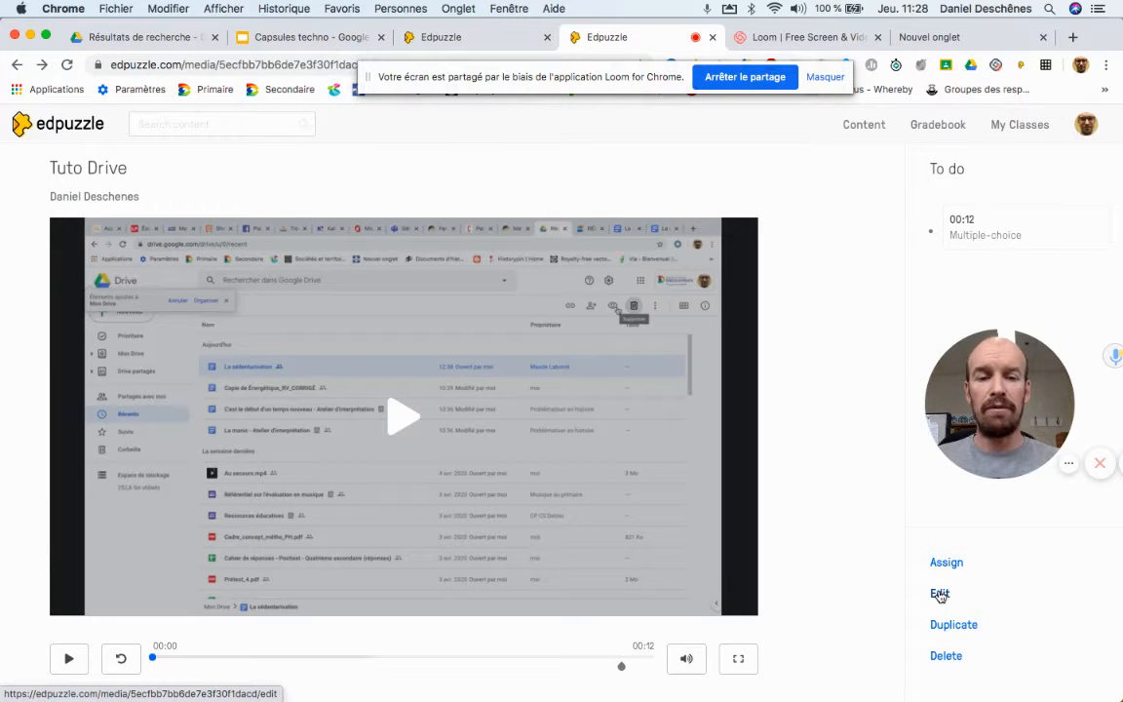
click(939, 594)
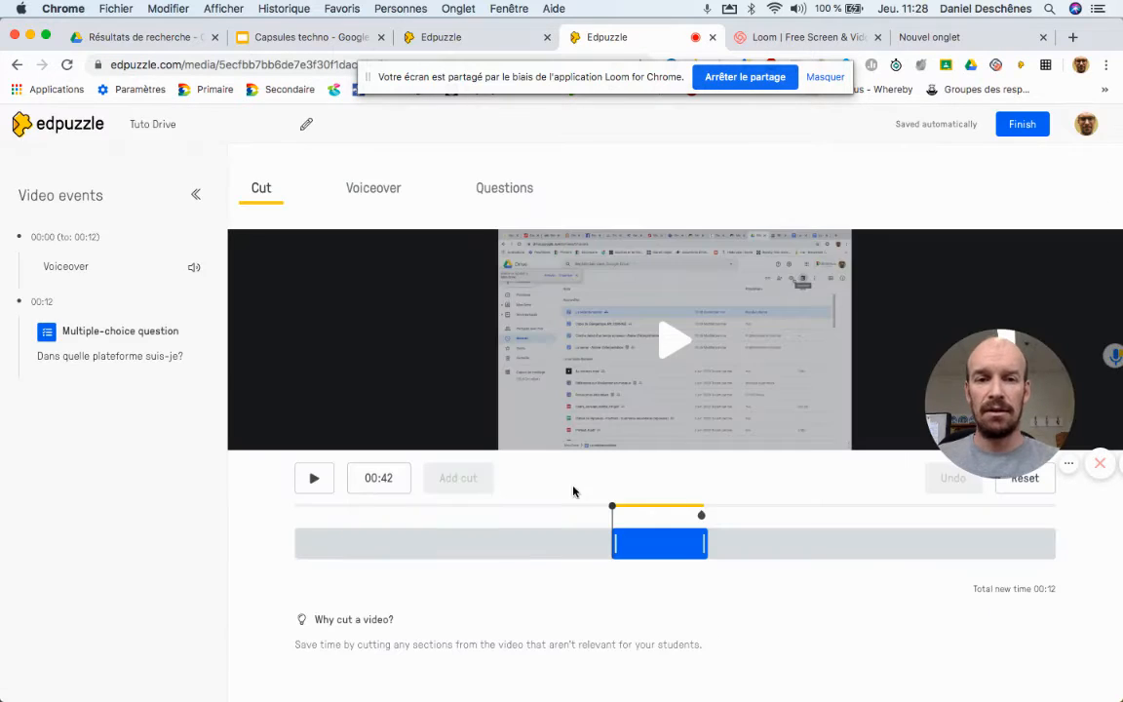
Preview the start of the kept segment in the Cut editor and pause playback.
drag(1015, 316, 1036, 173)
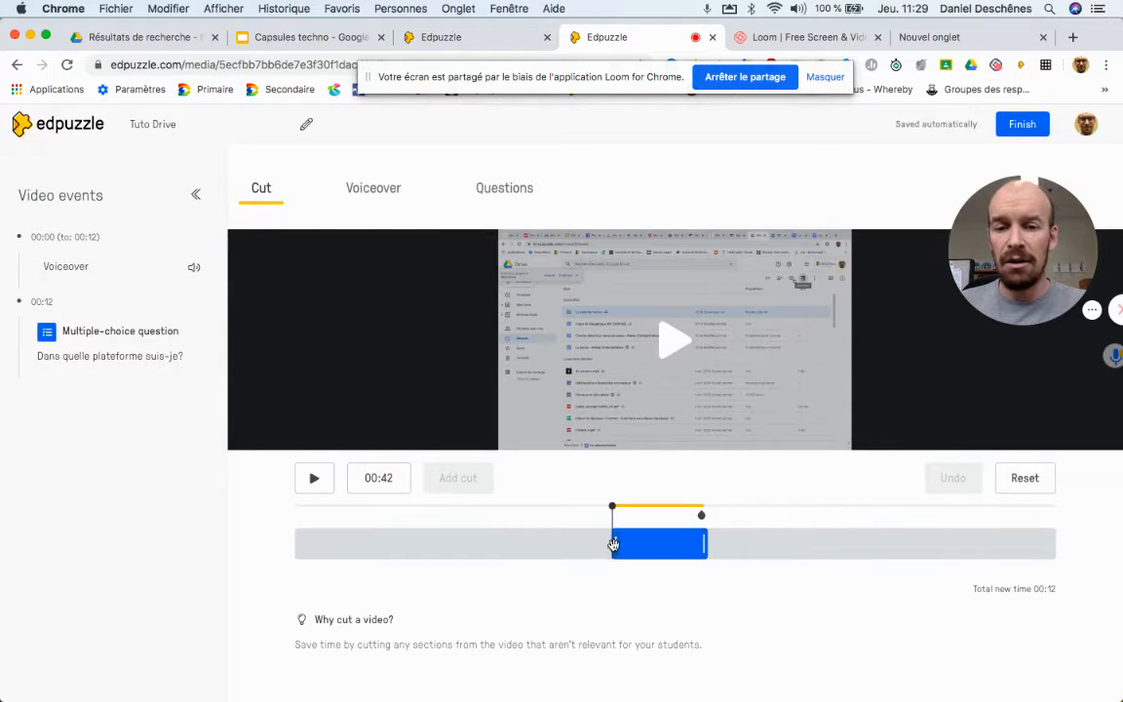
mouse_move(613, 546)
mouse_down()
mouse_move(564, 544)
mouse_move(611, 546)
mouse_up()
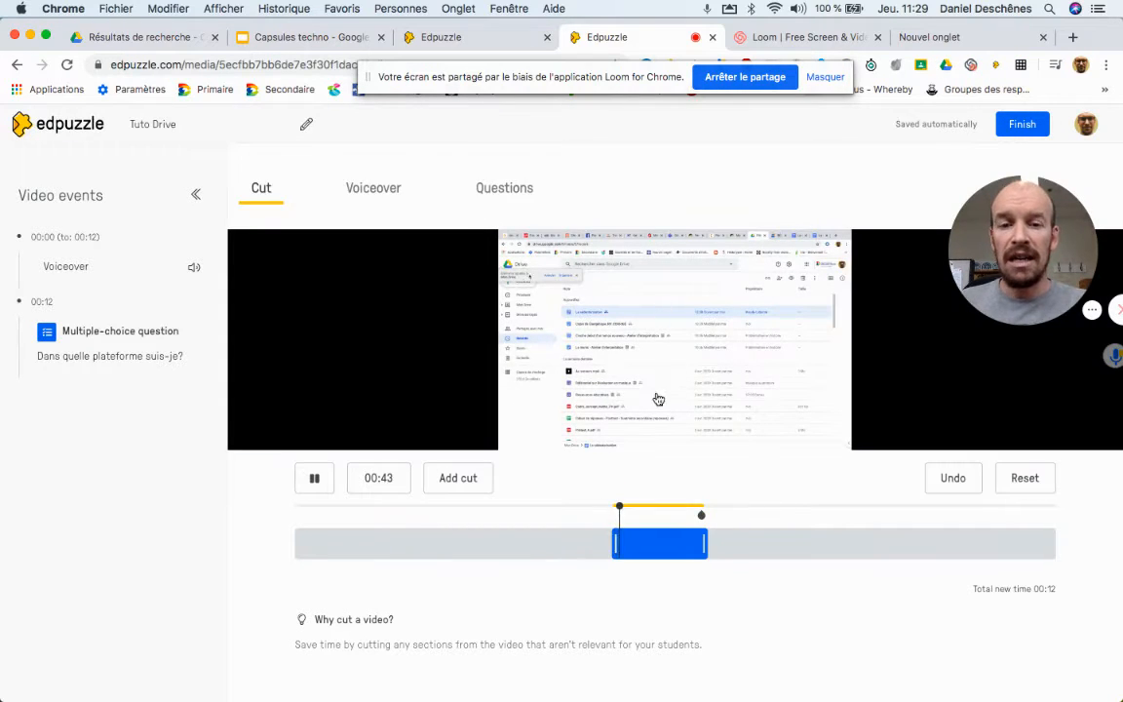
click(312, 477)
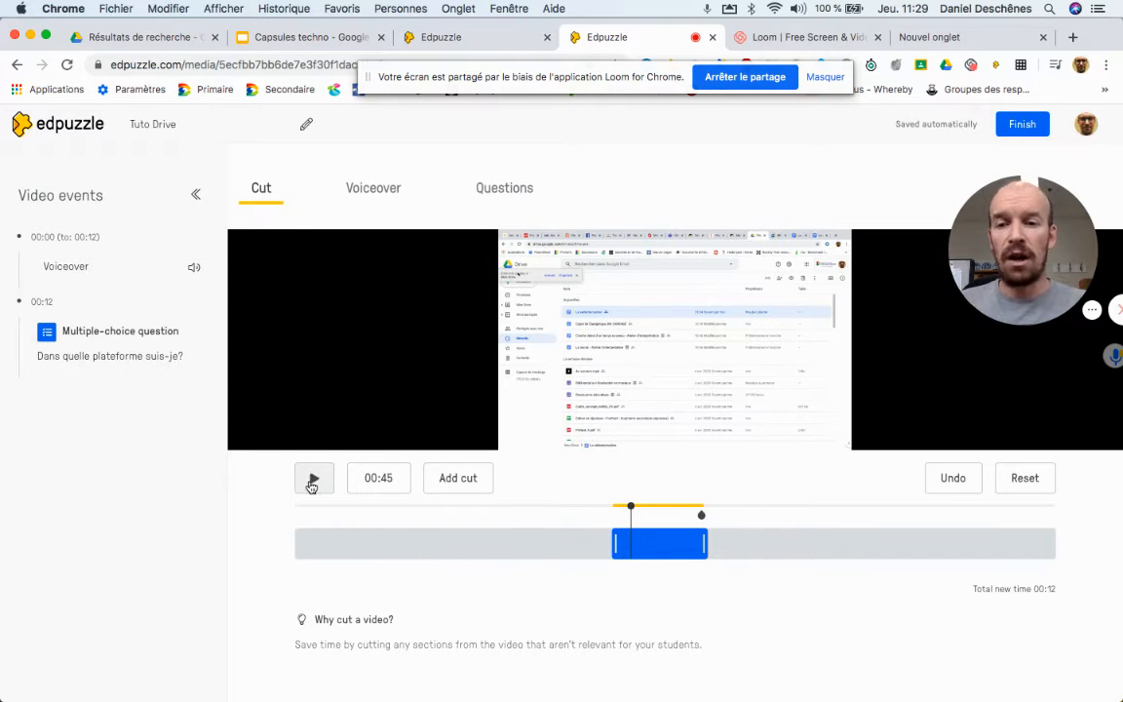
Examine the Voiceover section and the available question types, including the blank multiple-choice question form.
click(376, 189)
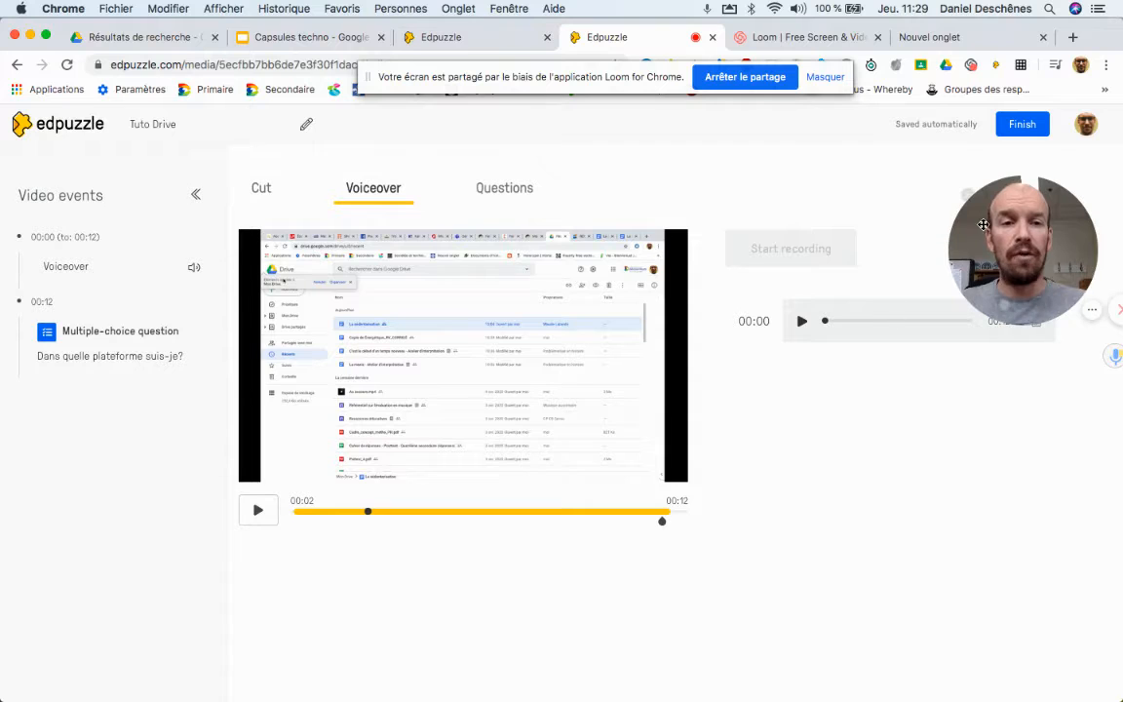
drag(982, 224, 999, 475)
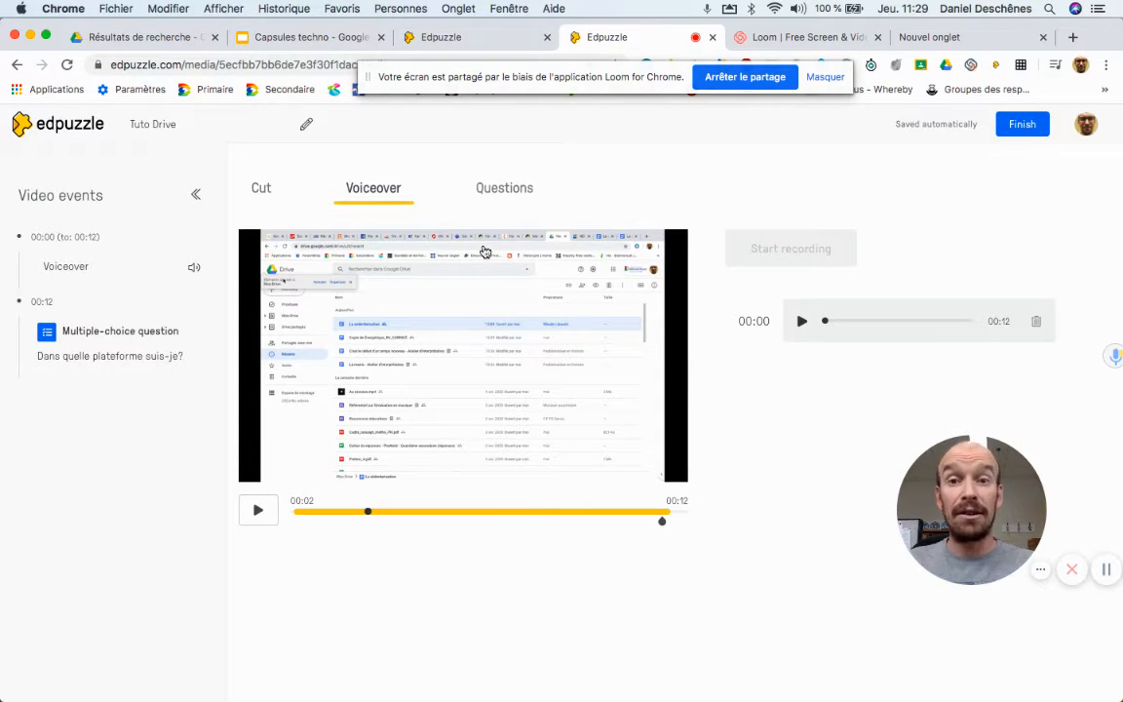
click(493, 190)
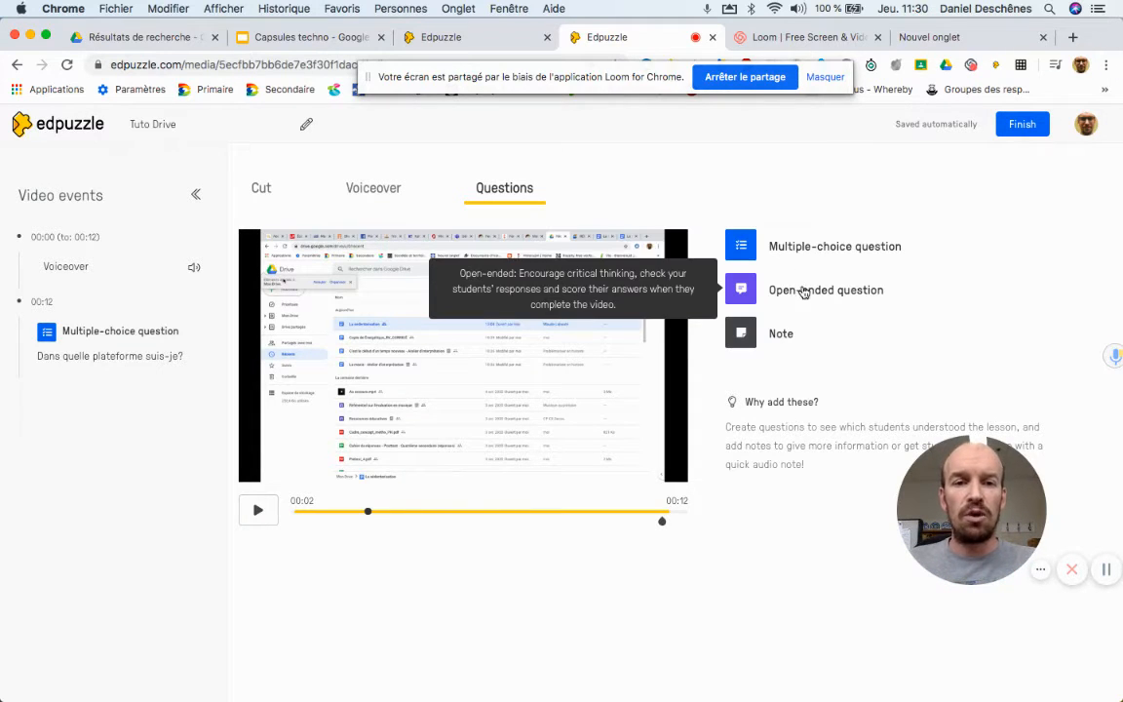
click(742, 248)
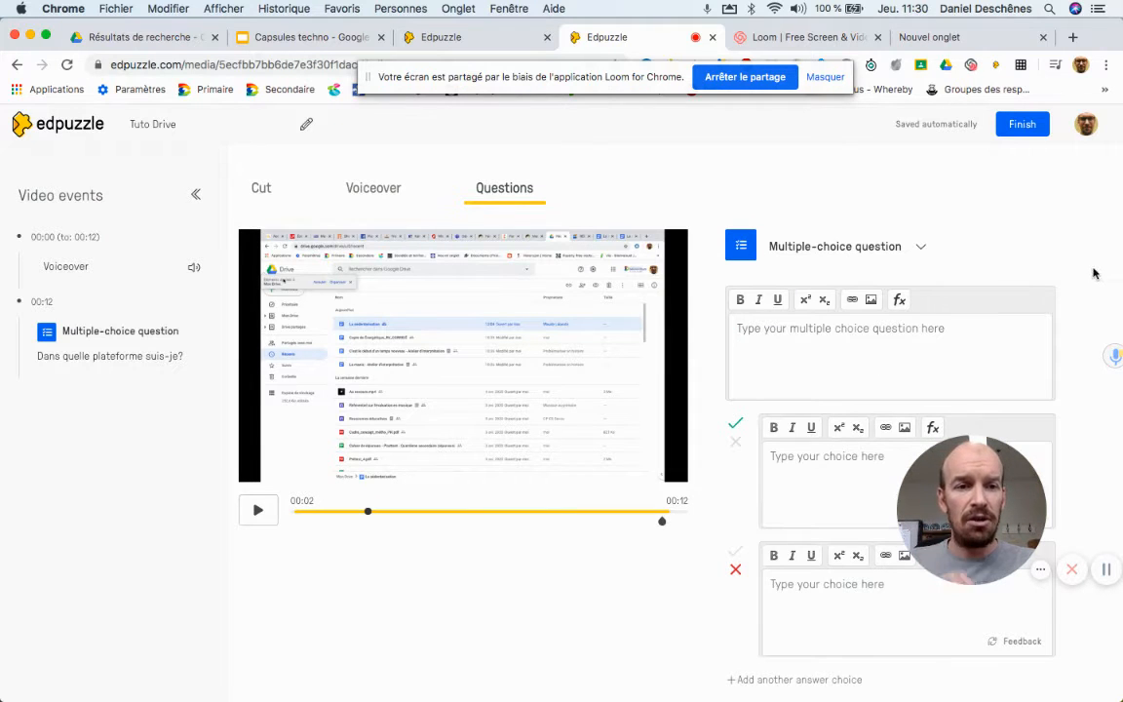
drag(987, 471, 141, 534)
click(803, 467)
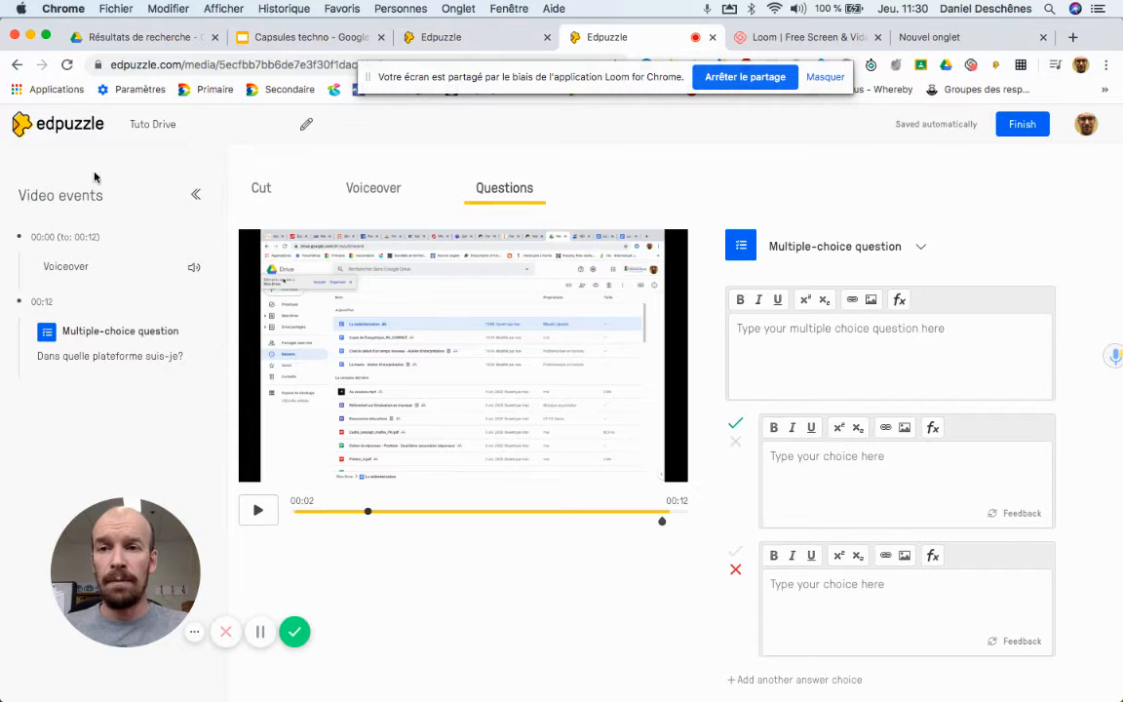
Finish editing the video and play it through to its embedded question.
click(1023, 130)
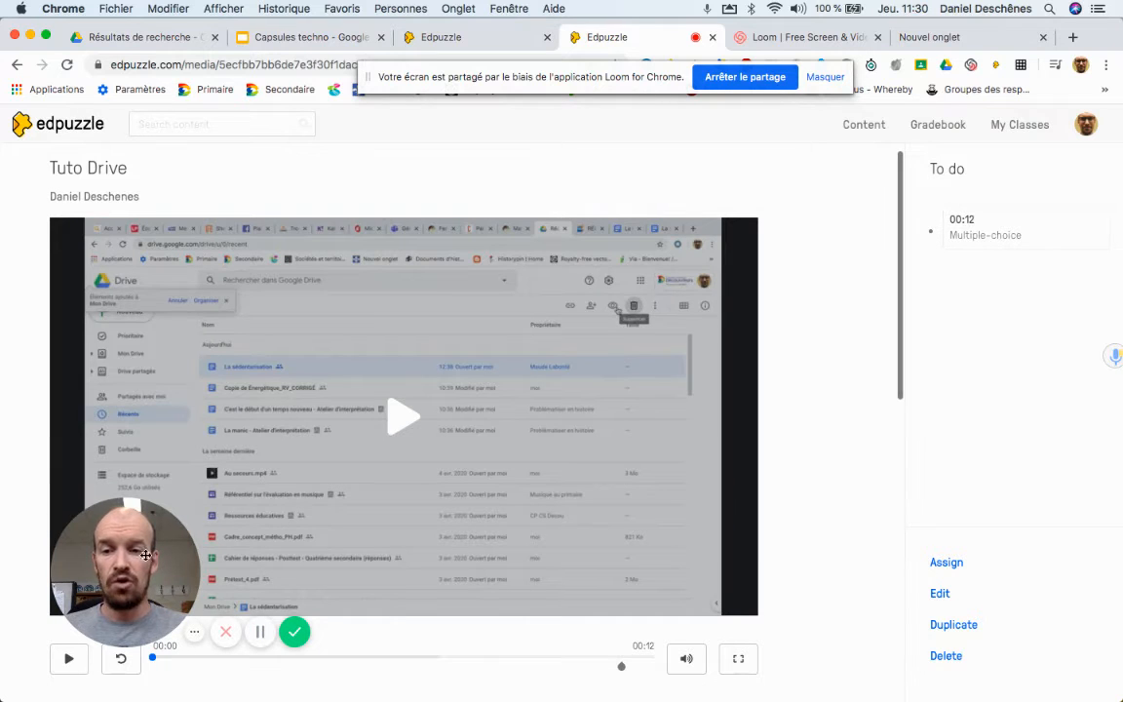
drag(107, 531, 931, 416)
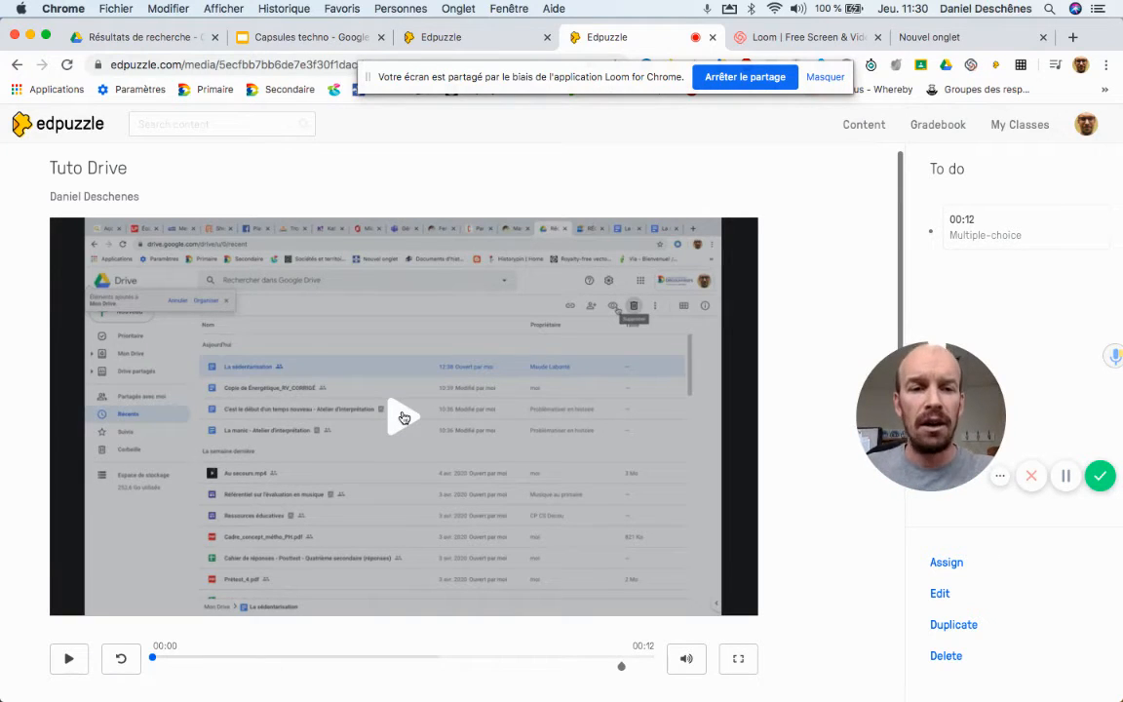
click(403, 417)
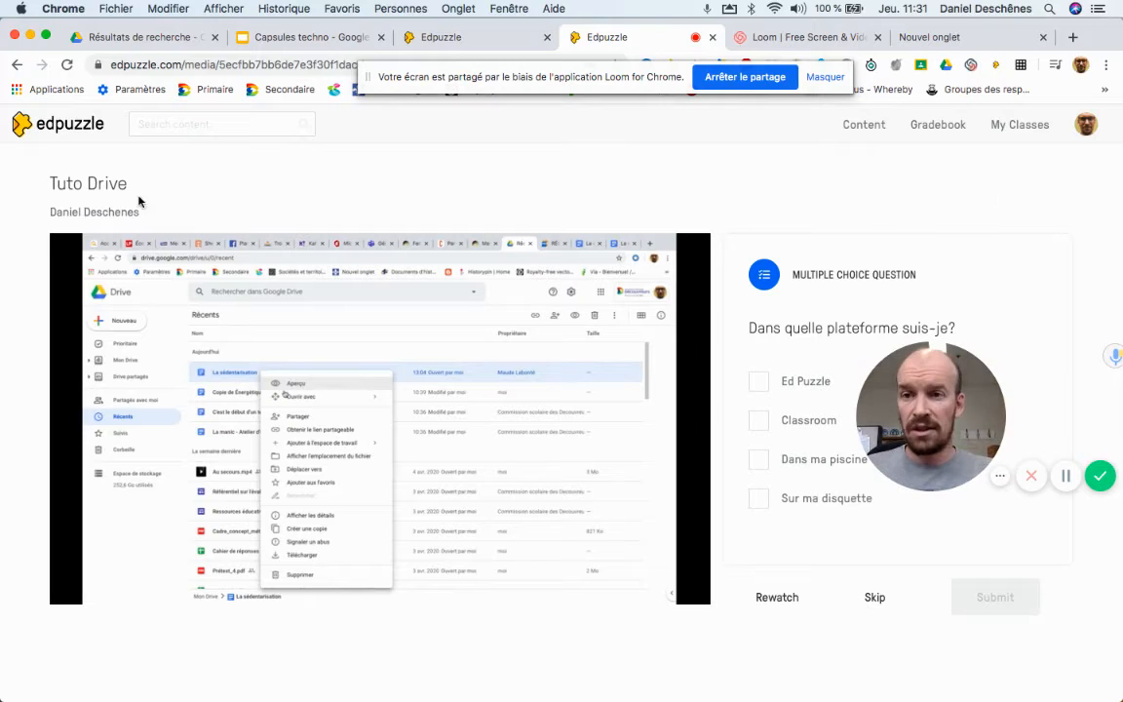
Answer the question "Dans quelle plateforme suis-je?" with Ed Puzzle and submit the answer.
drag(947, 403, 1010, 175)
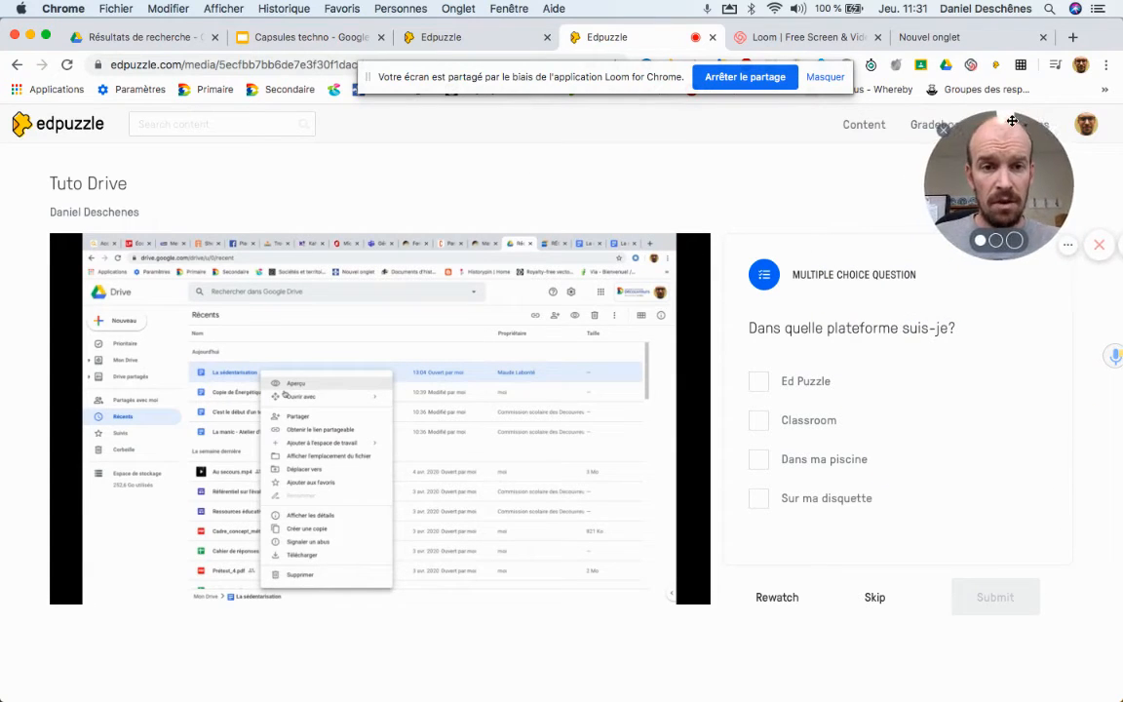
click(758, 384)
click(996, 597)
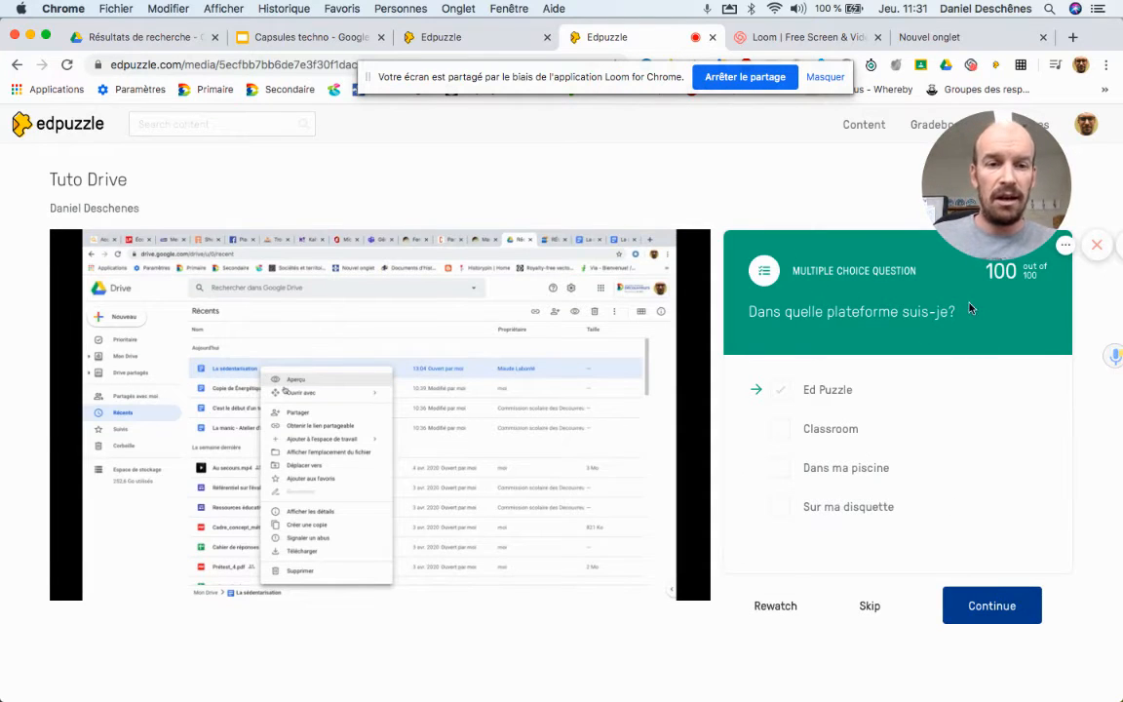
Return to the home page, open the 01:42 Tuto Drive video and open its class assignment options.
click(54, 129)
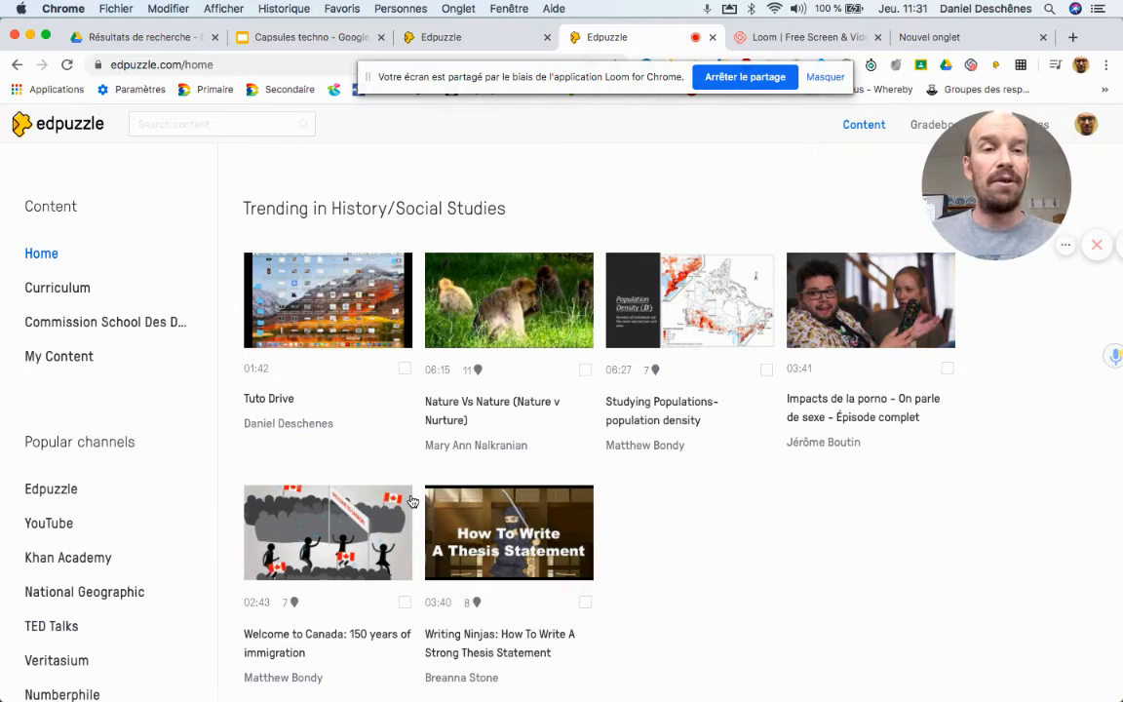
drag(995, 200, 964, 573)
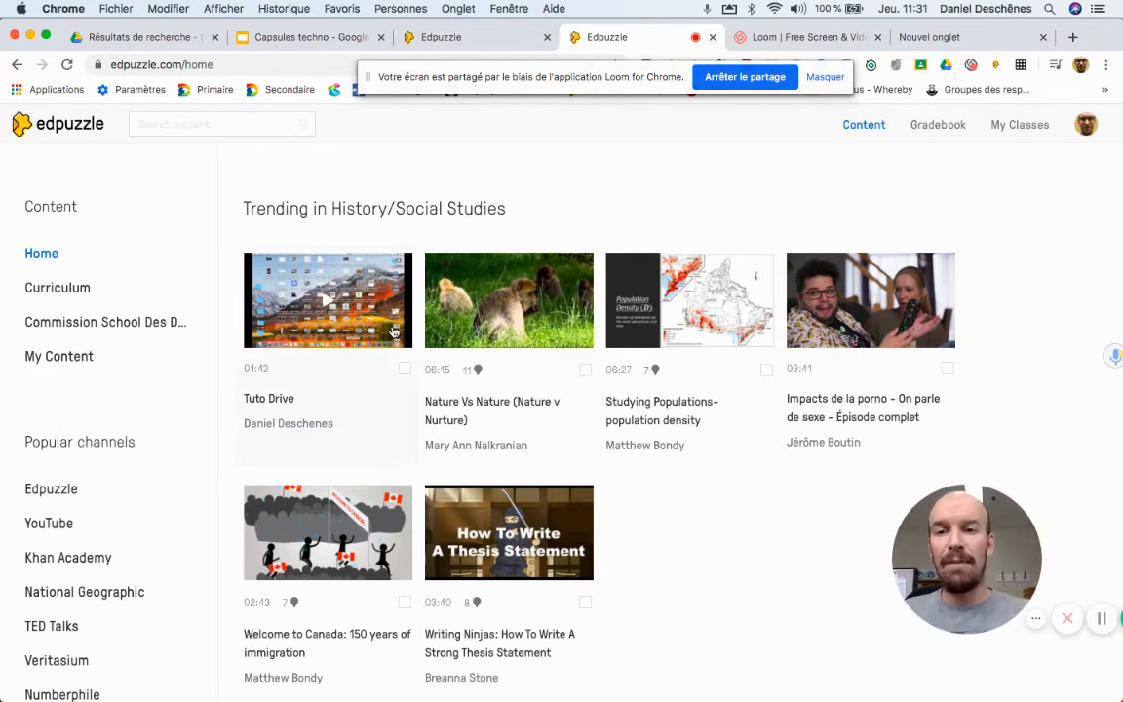
click(372, 308)
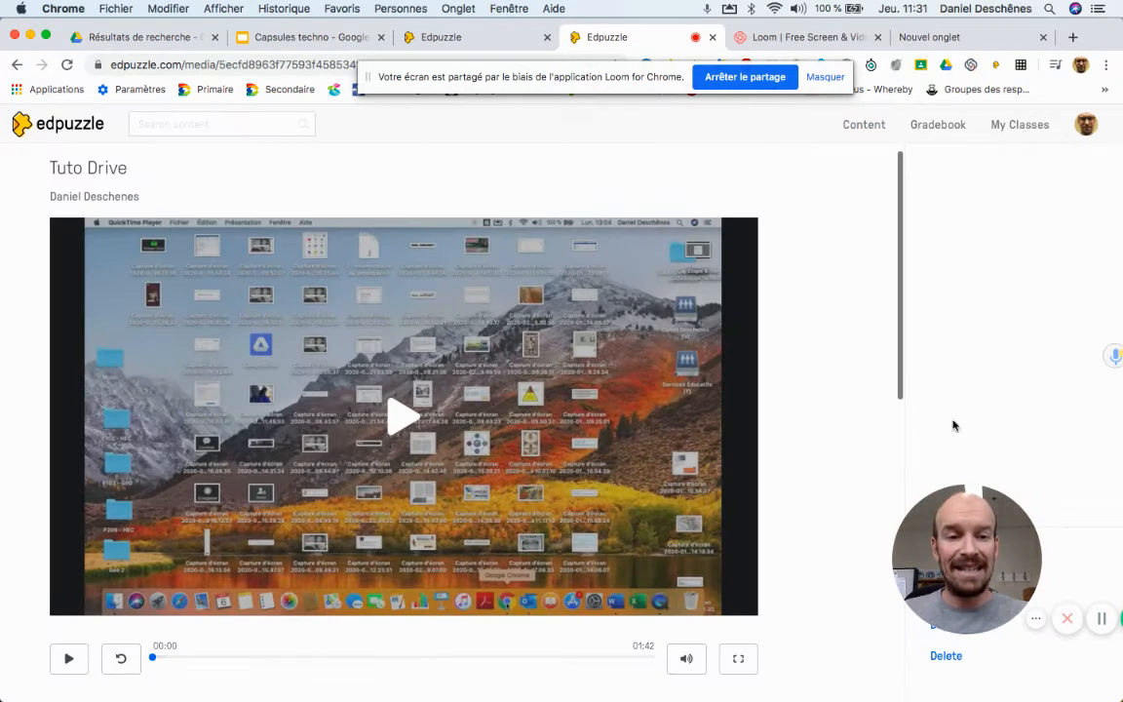
drag(972, 527, 991, 247)
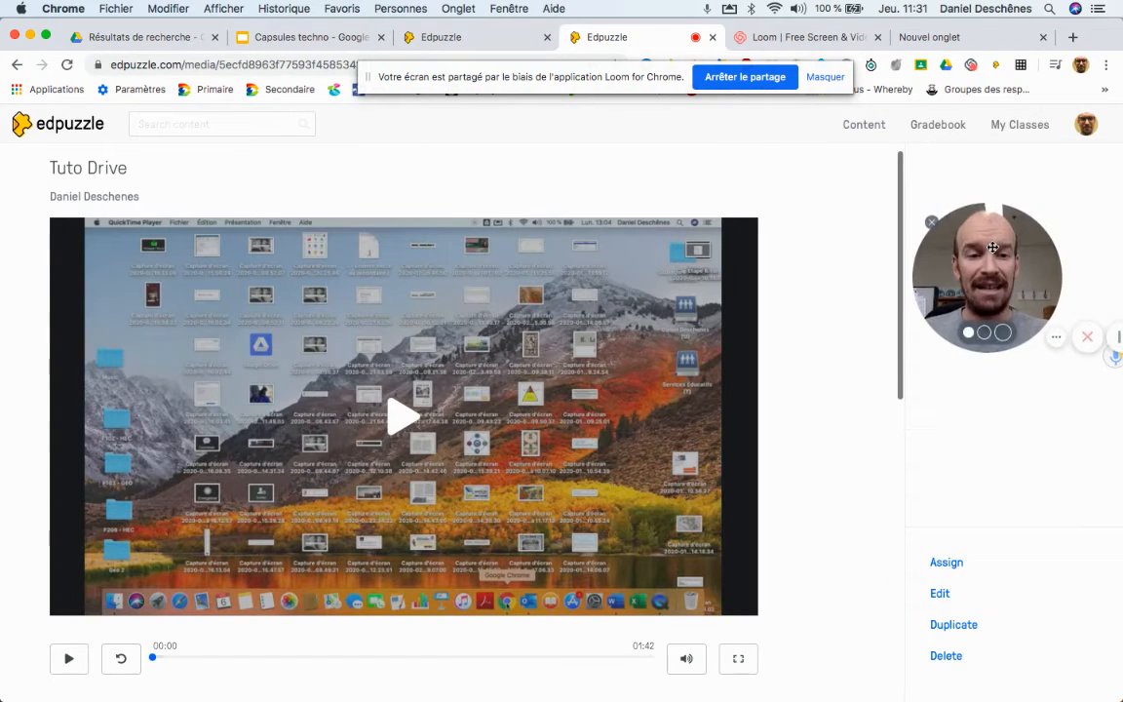
click(944, 563)
drag(592, 78, 373, 79)
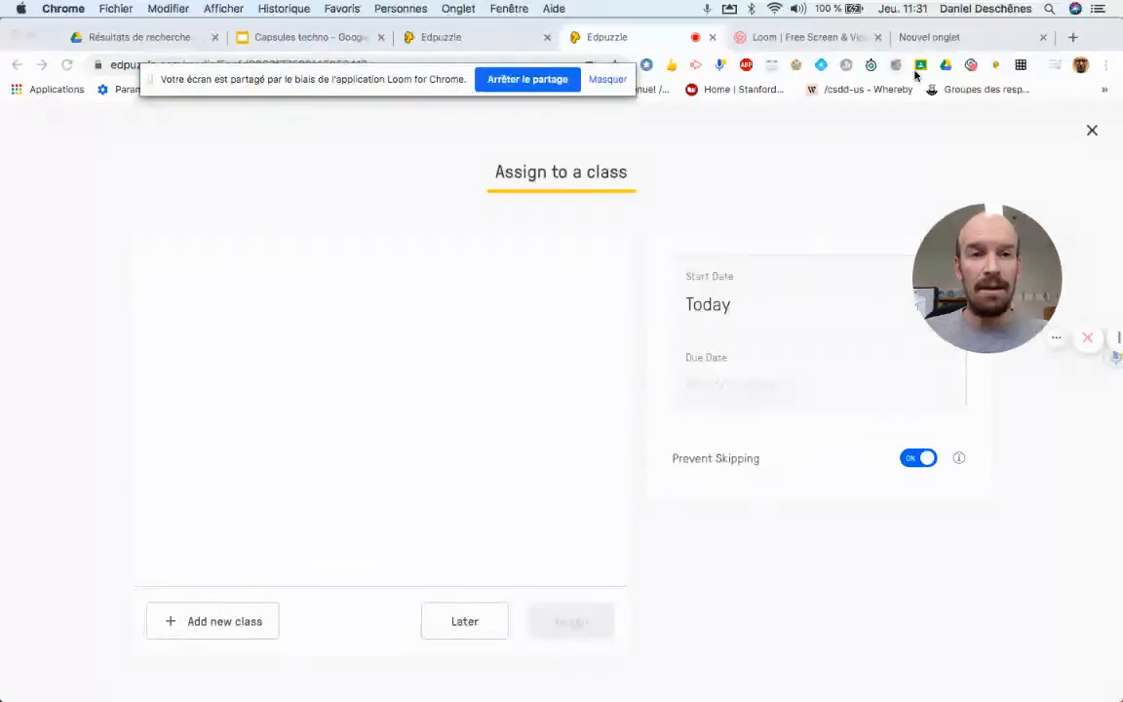
Search the web in a new tab for "share to classroom extension" and open the Partager avec Classroom store page.
click(1072, 37)
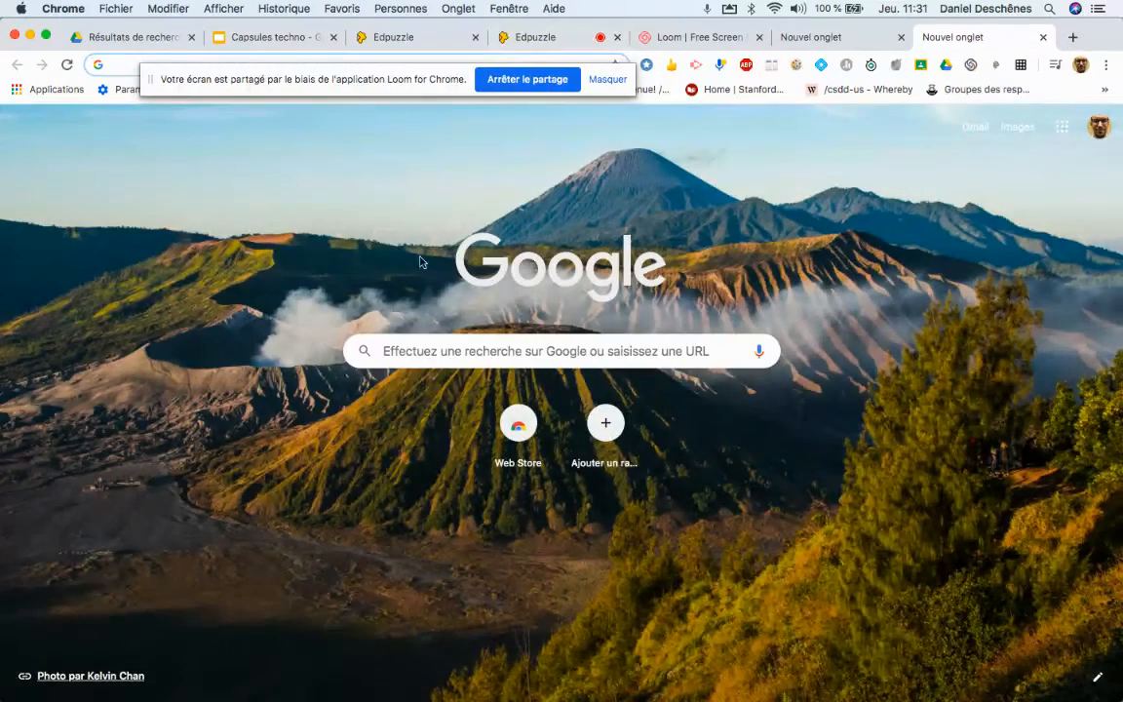
text(shar)
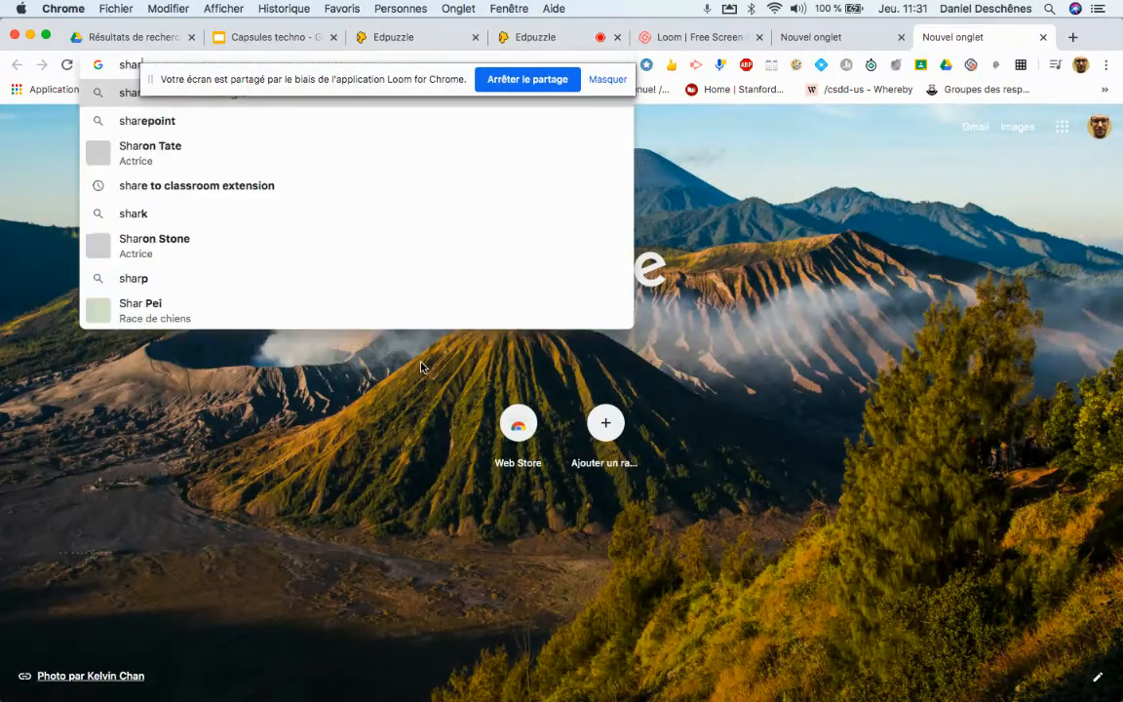
text(e t)
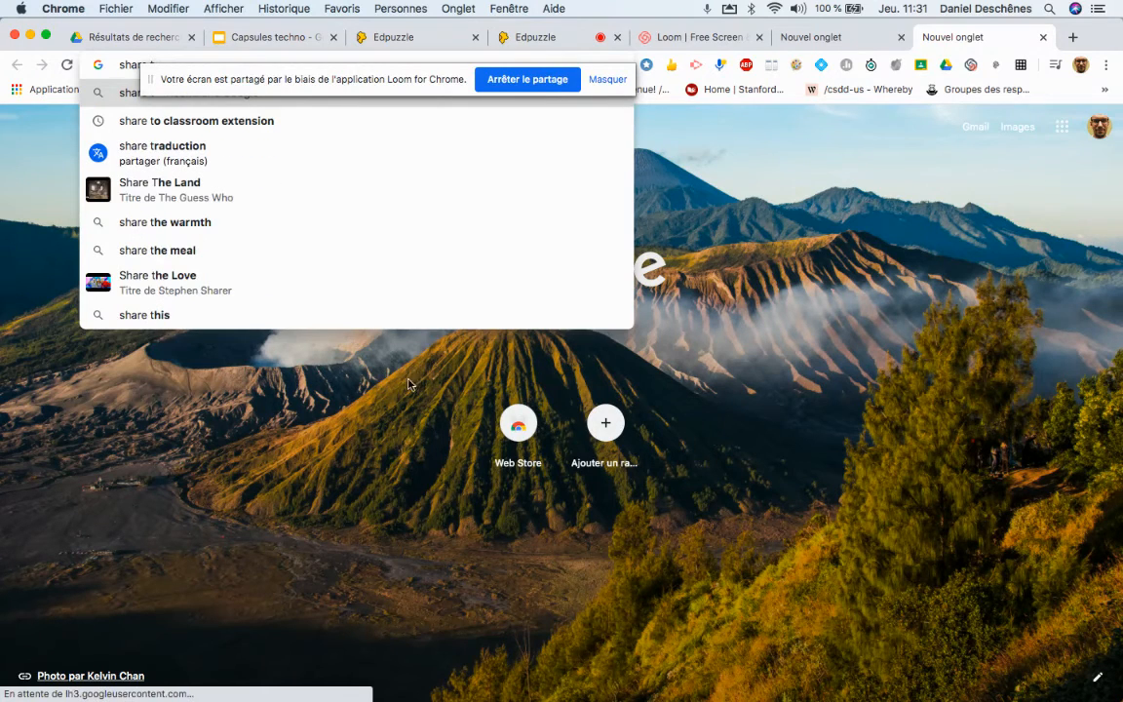
click(216, 121)
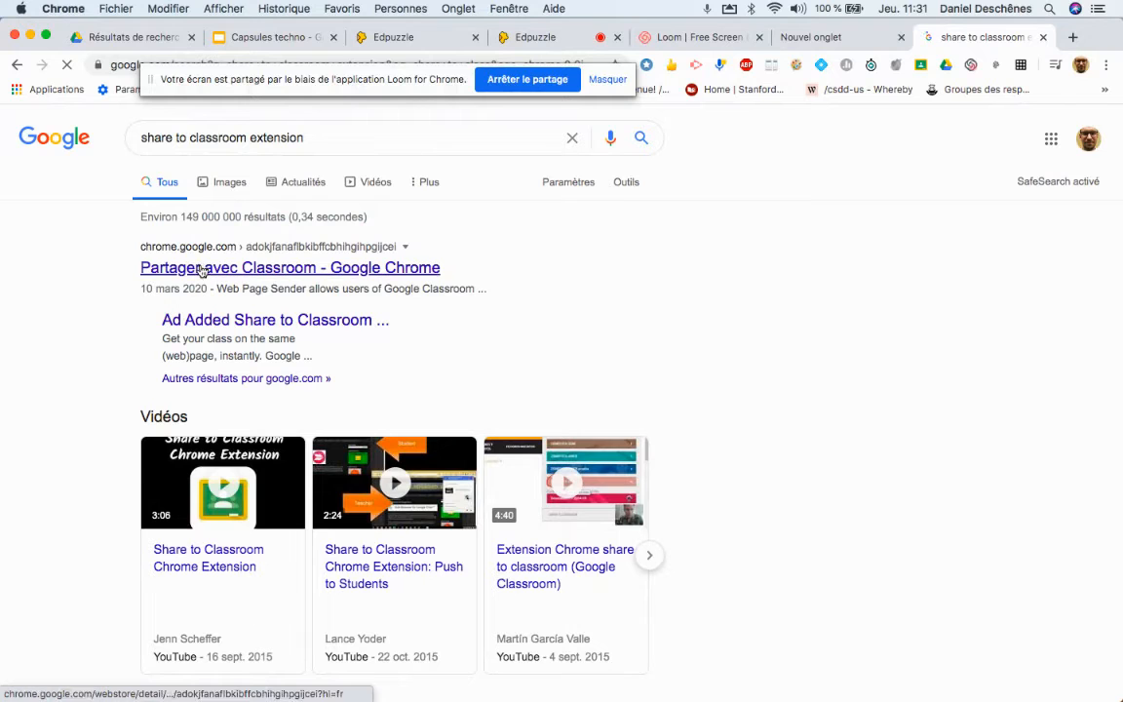
click(202, 269)
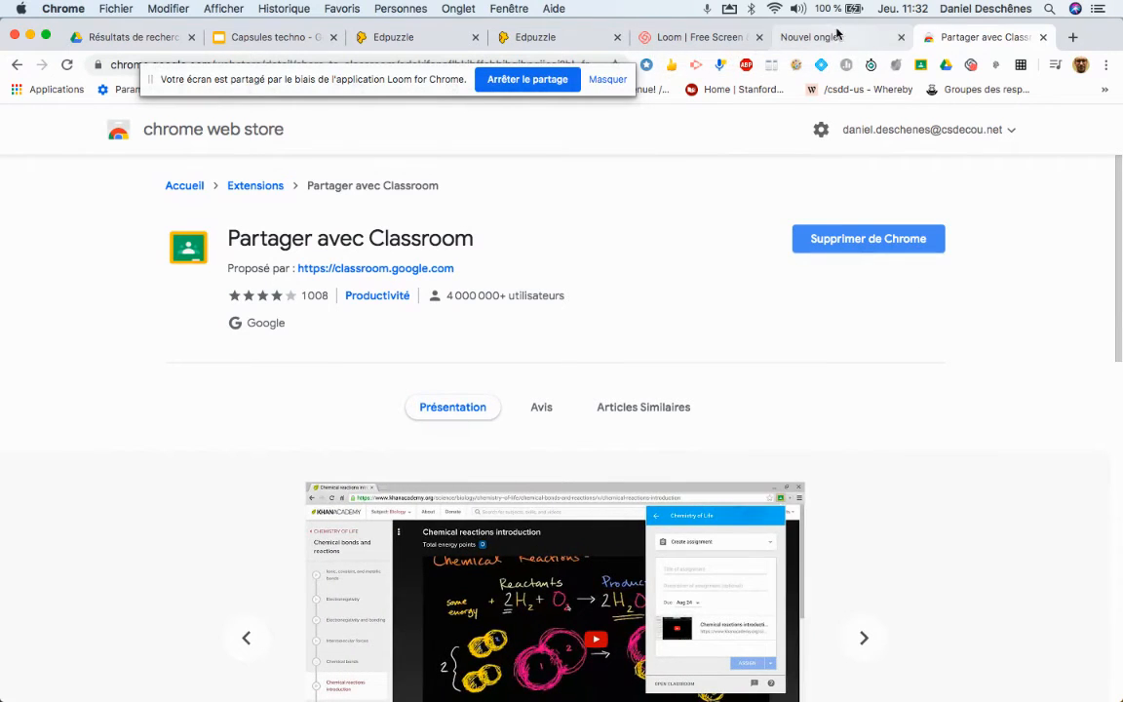
Return to the Edpuzzle assignment page and send its URL to Histoire du Québec - Secondaire 3 with the Partager avec Classroom extension.
click(595, 39)
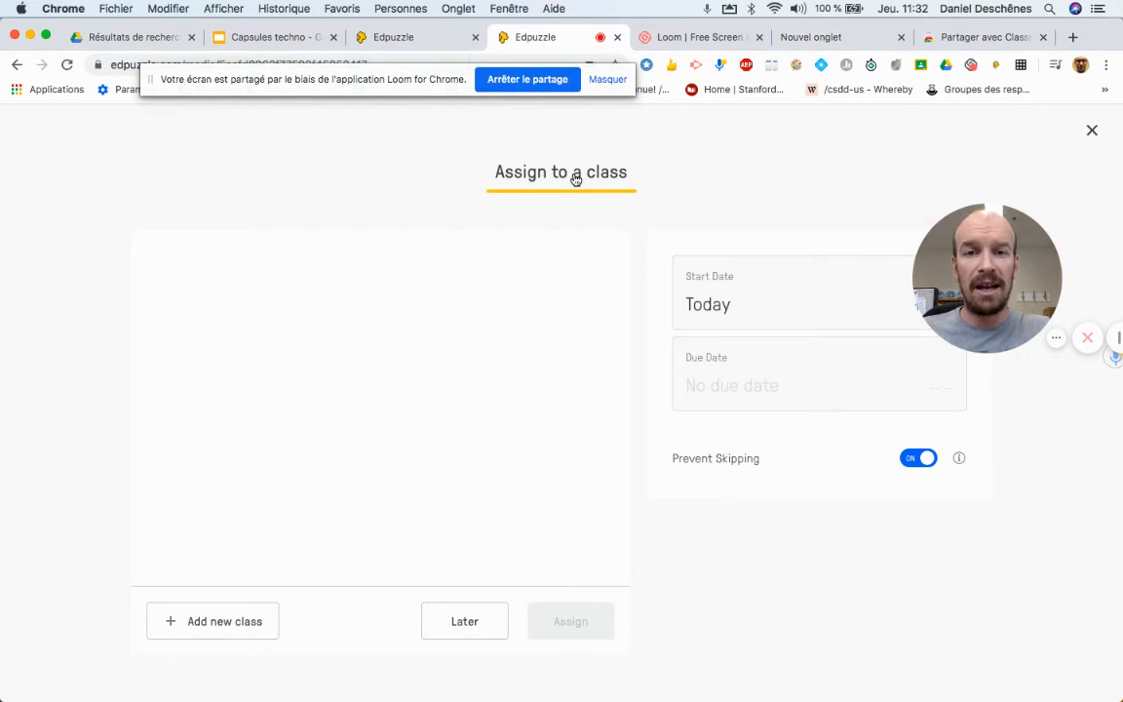
click(921, 65)
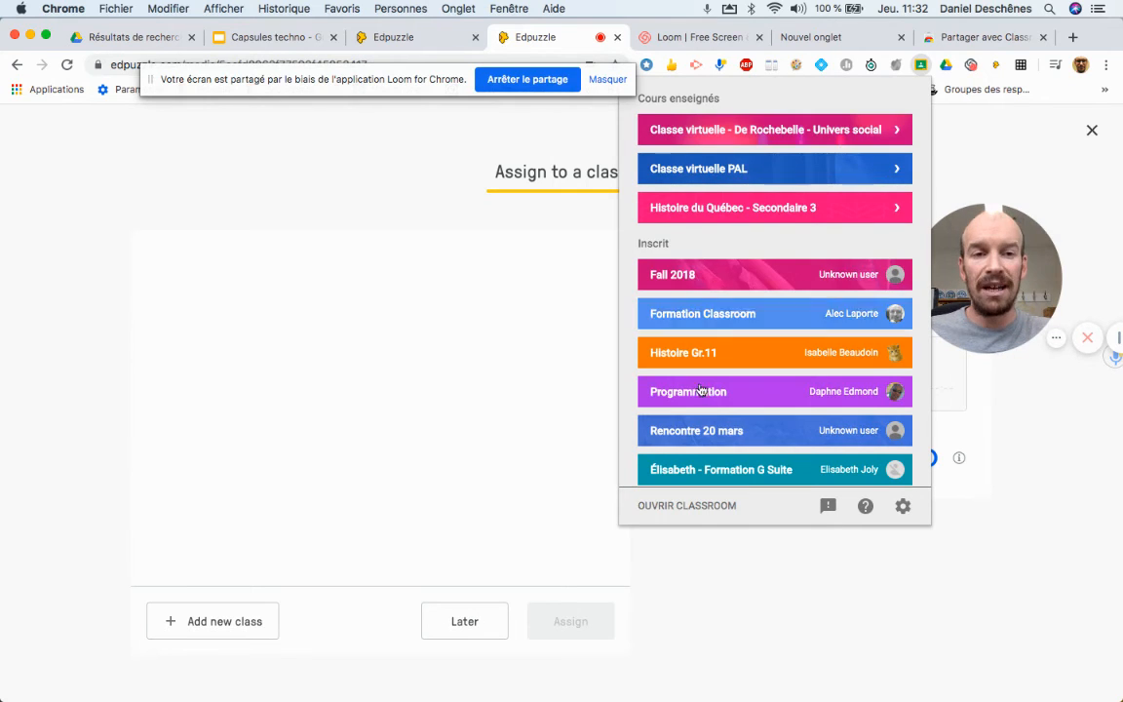
click(714, 209)
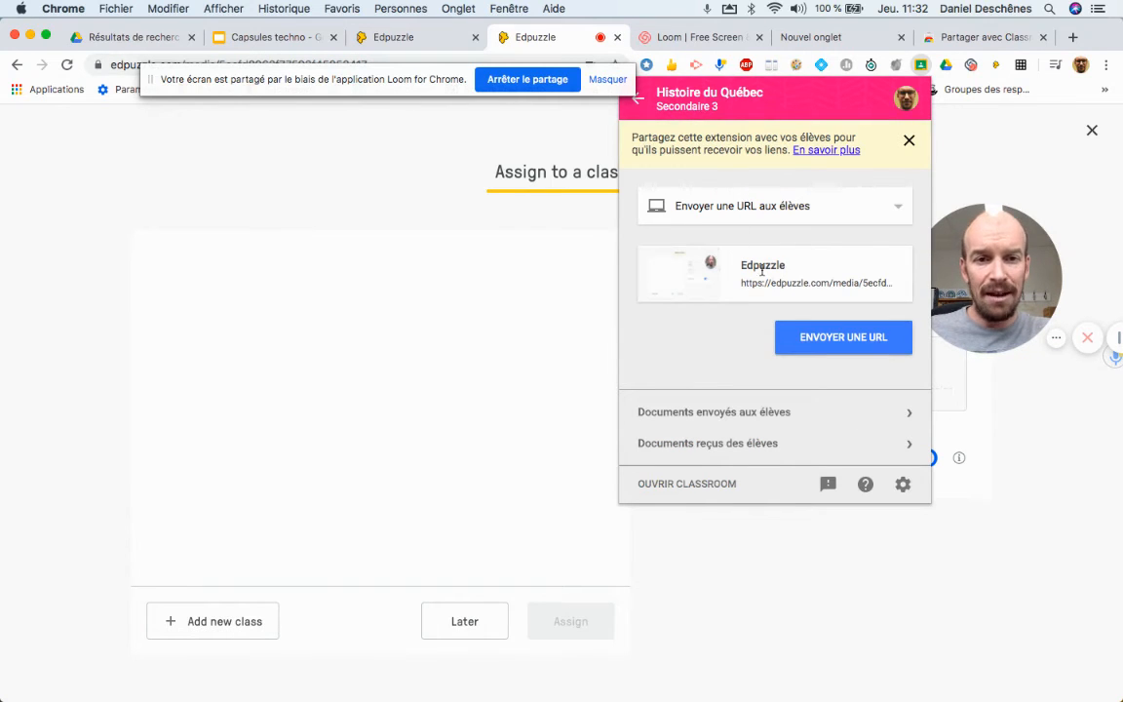
click(834, 338)
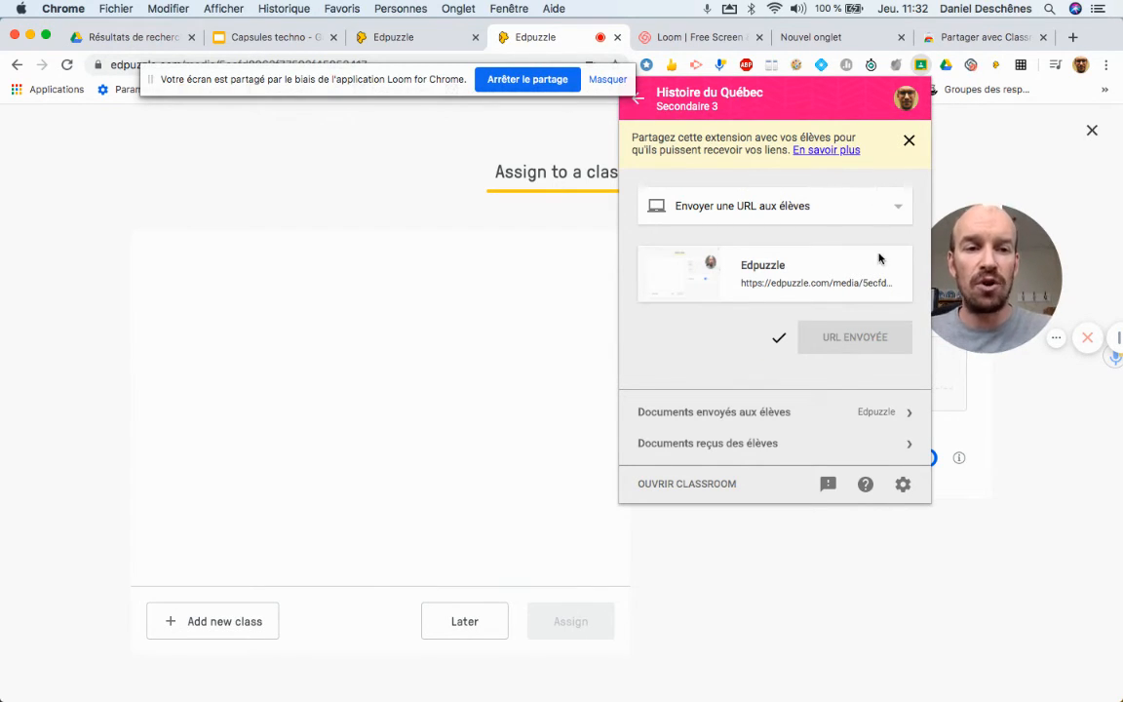
triple_click(856, 105)
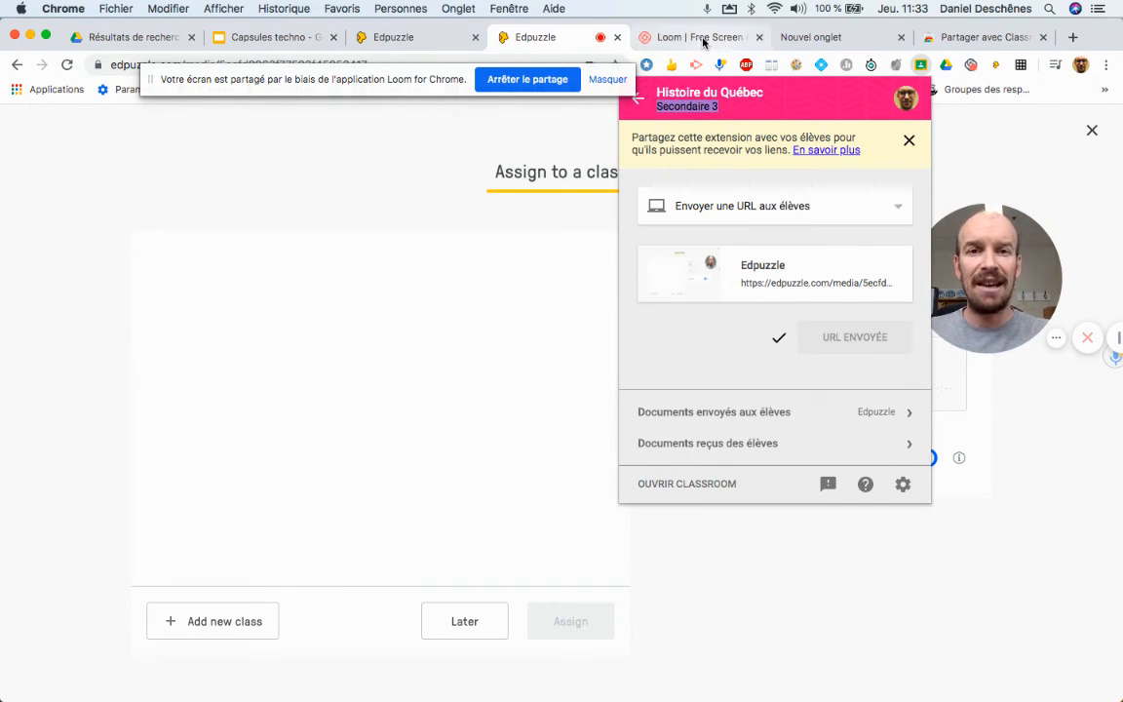
click(276, 37)
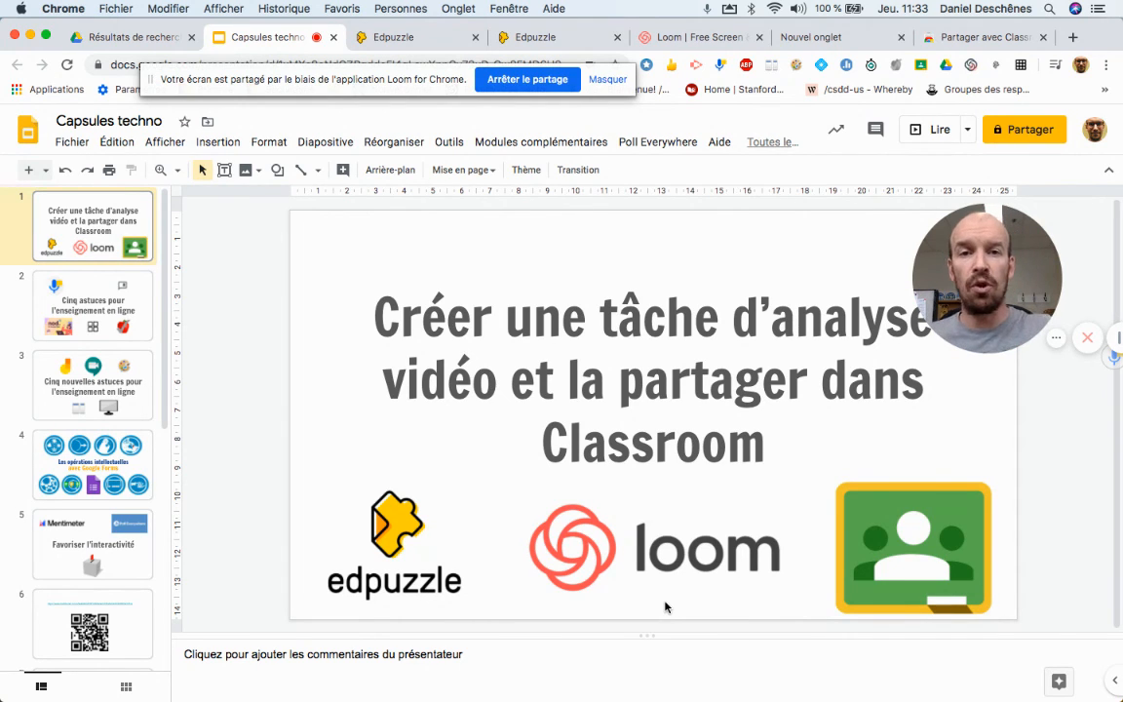
Switch to the Loom page, look through the My Videos list and open the Pricing page to examine the available plans.
click(697, 37)
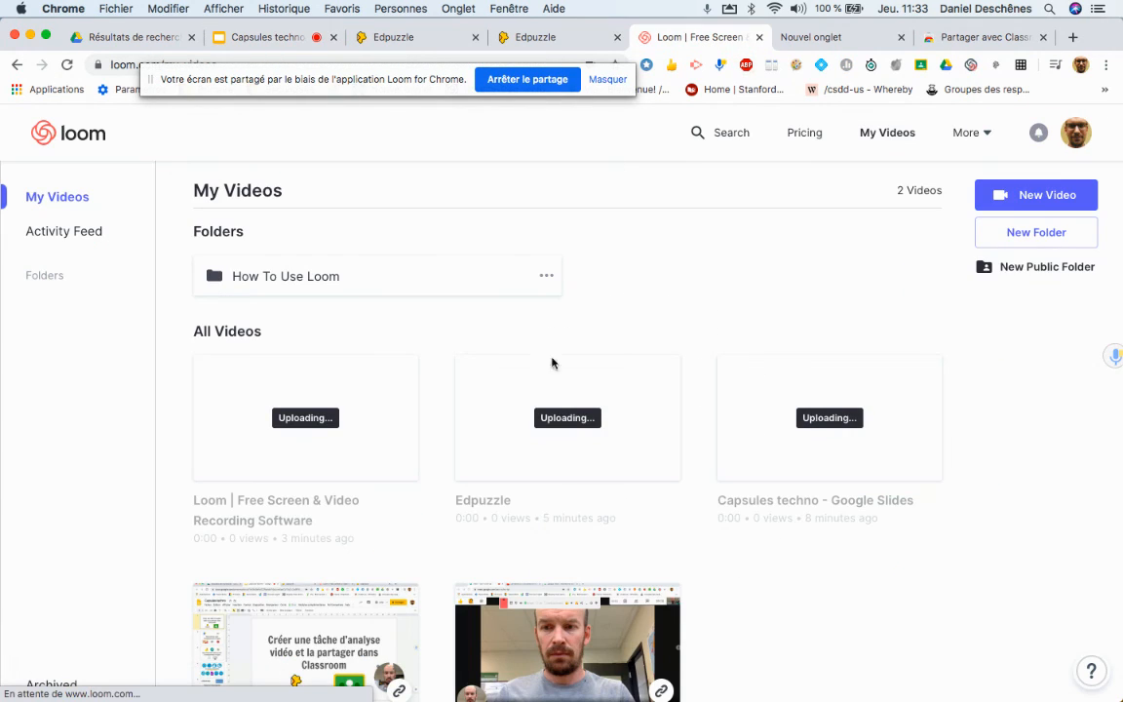
scroll(987, 393, down, 2)
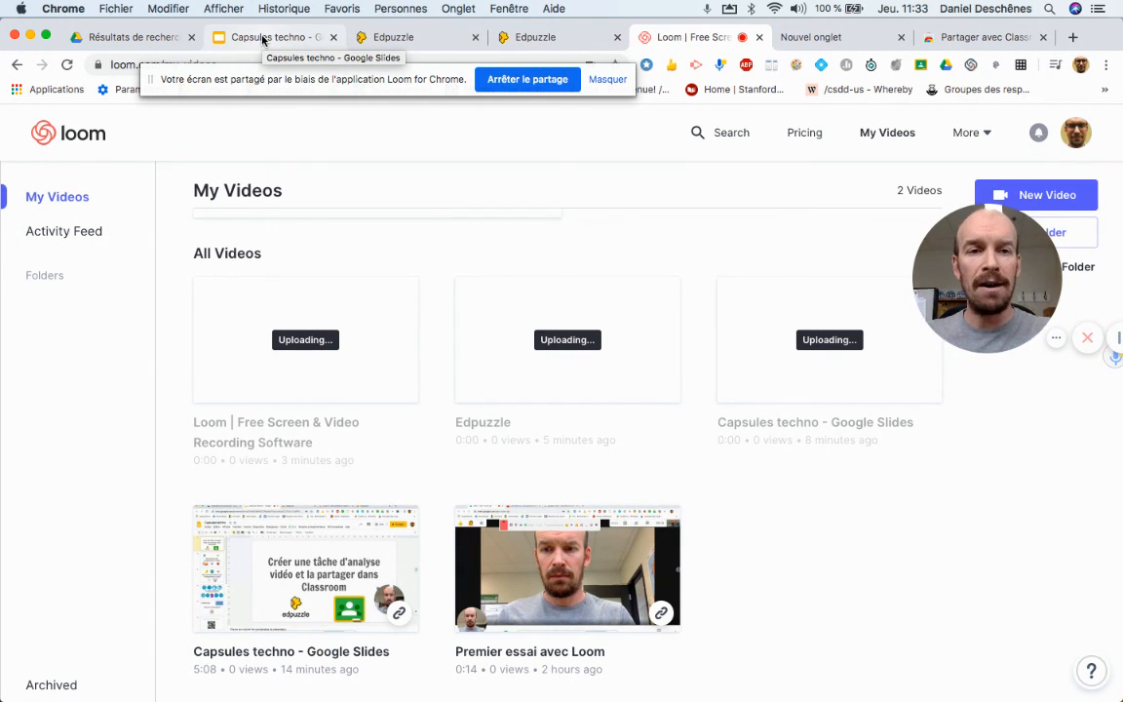
click(804, 134)
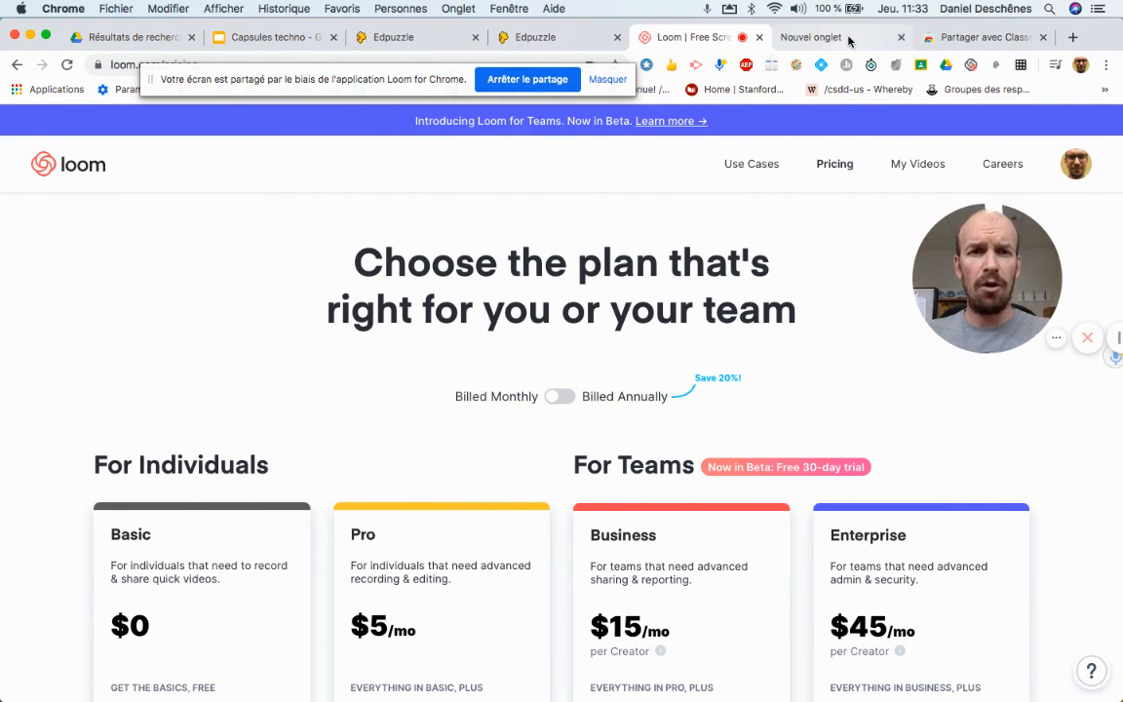
Return to the Capsules techno presentation and move the Loom camera bubble so that its full set of recording controls is reachable.
click(280, 39)
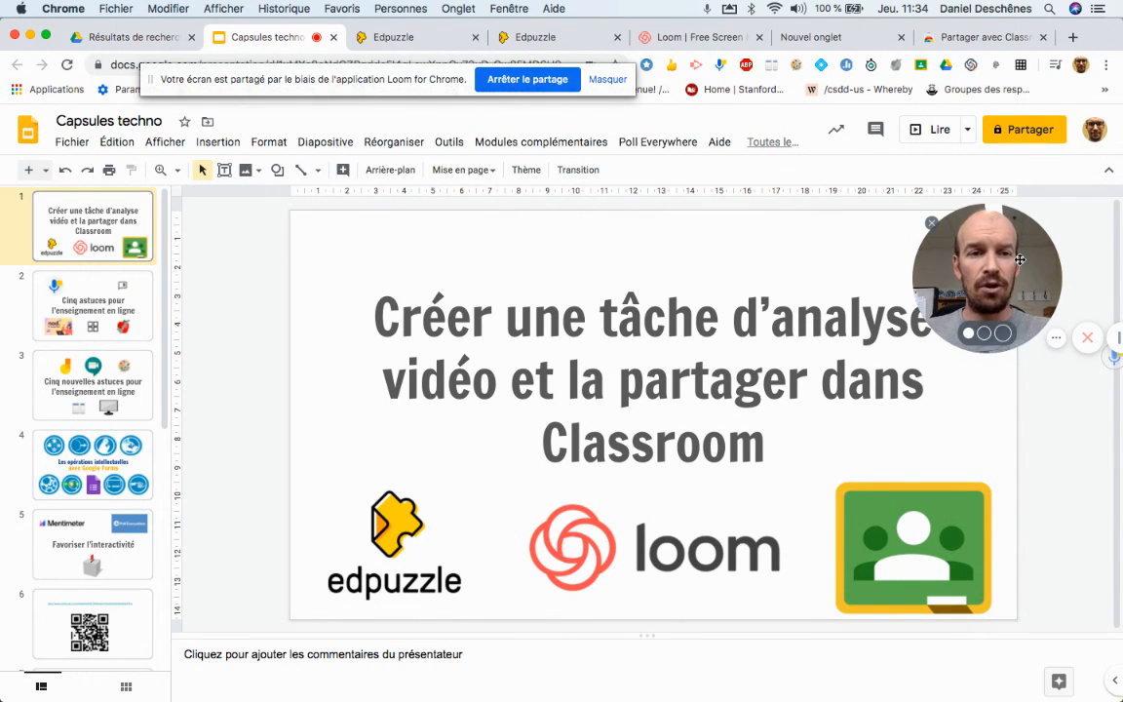
drag(1019, 259, 922, 236)
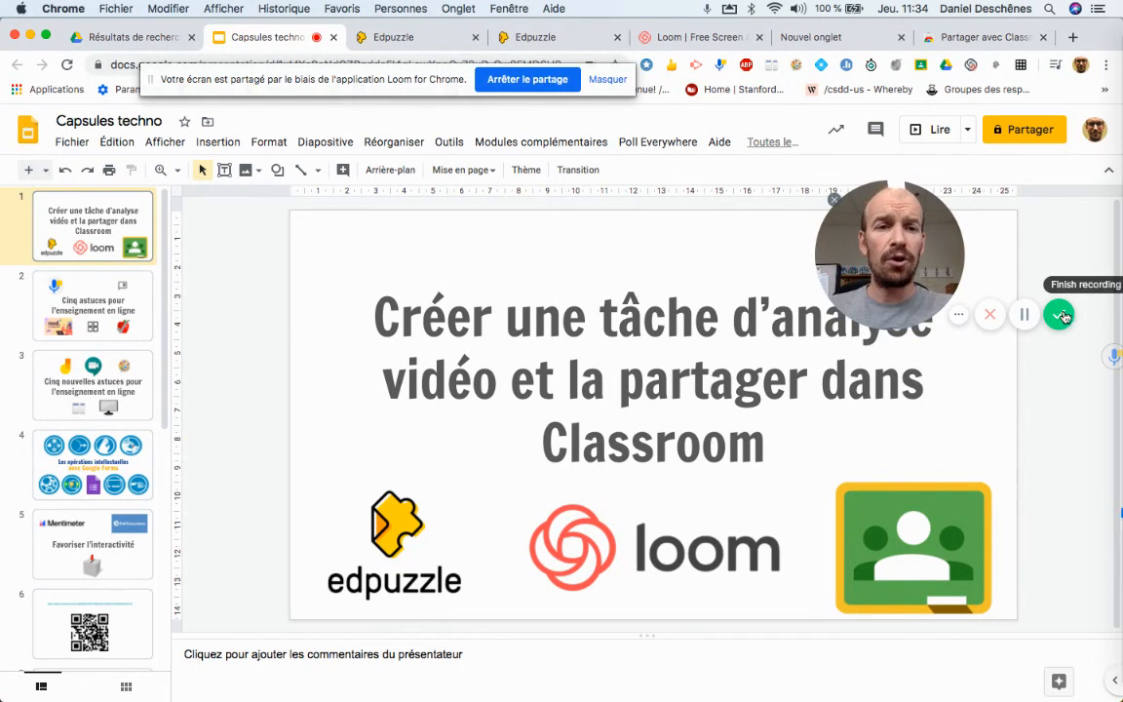